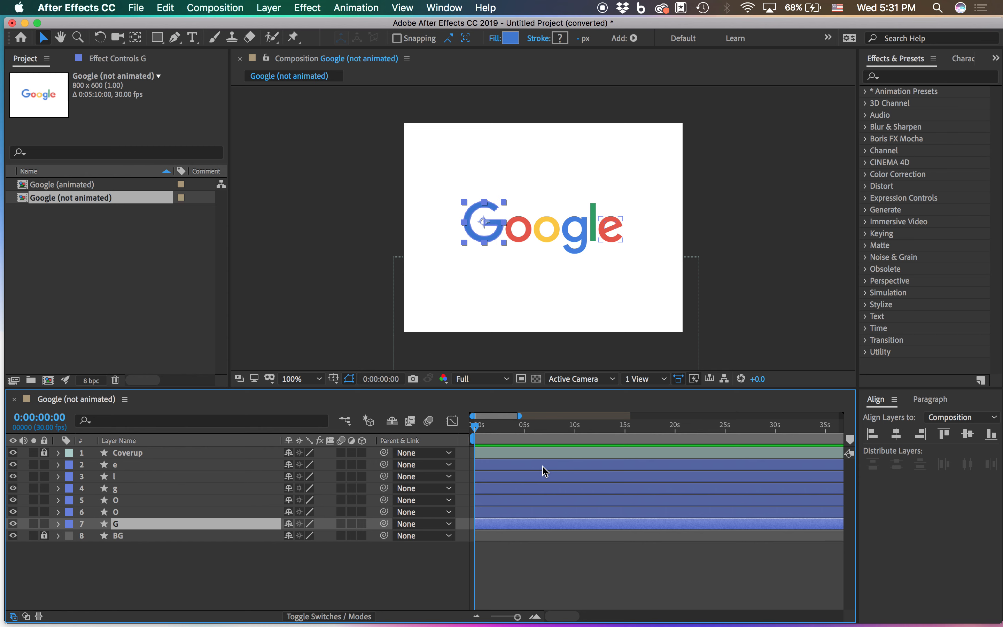
- Add a Position keyframe at 0:00:03:02 to all six letter layers, e through G
key("super+a")
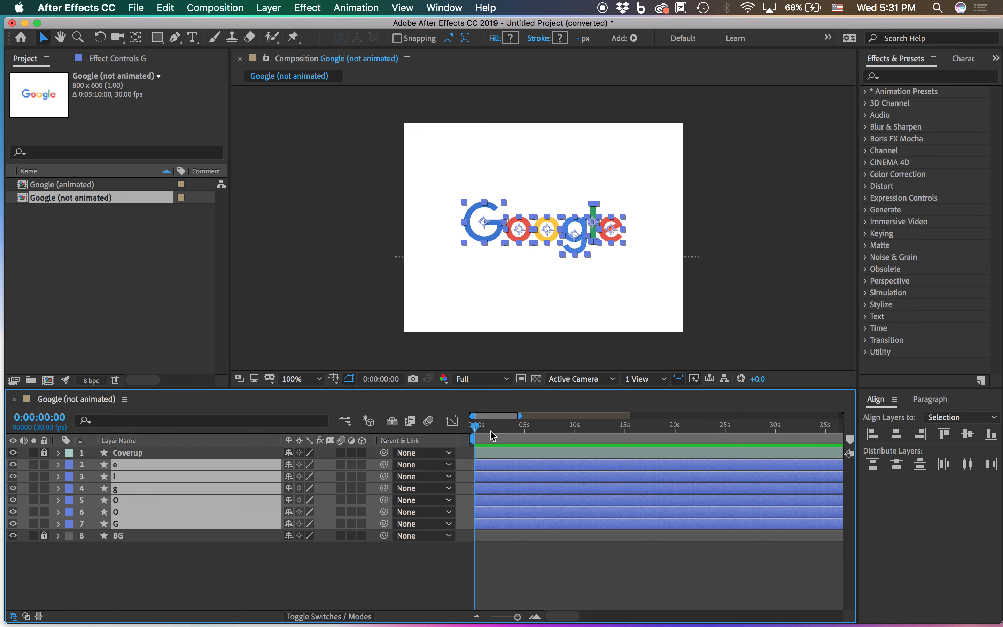
left_click(509, 558)
left_click(506, 525)
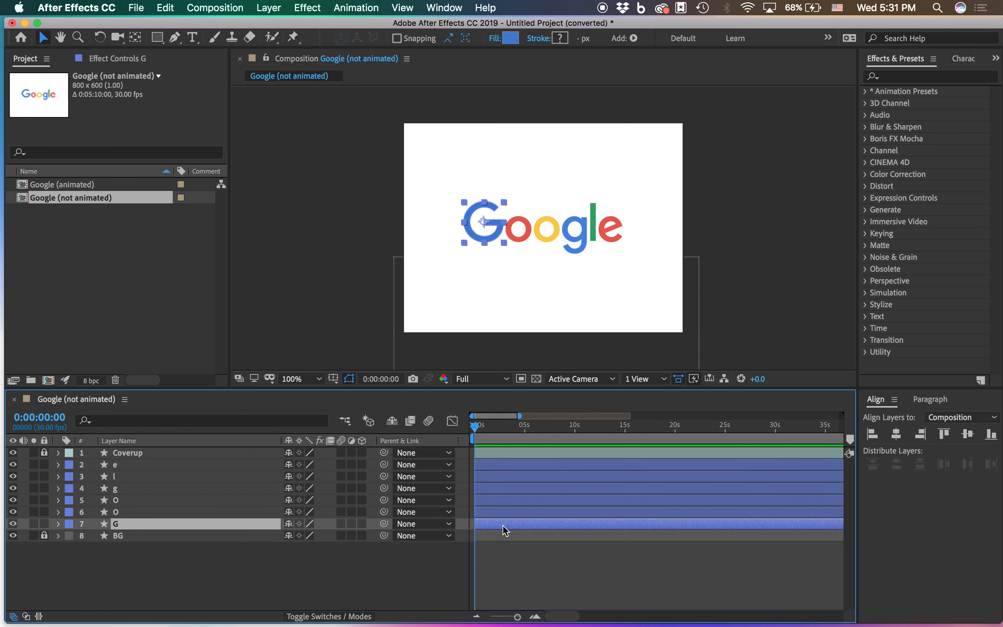
left_click(507, 467, "shift")
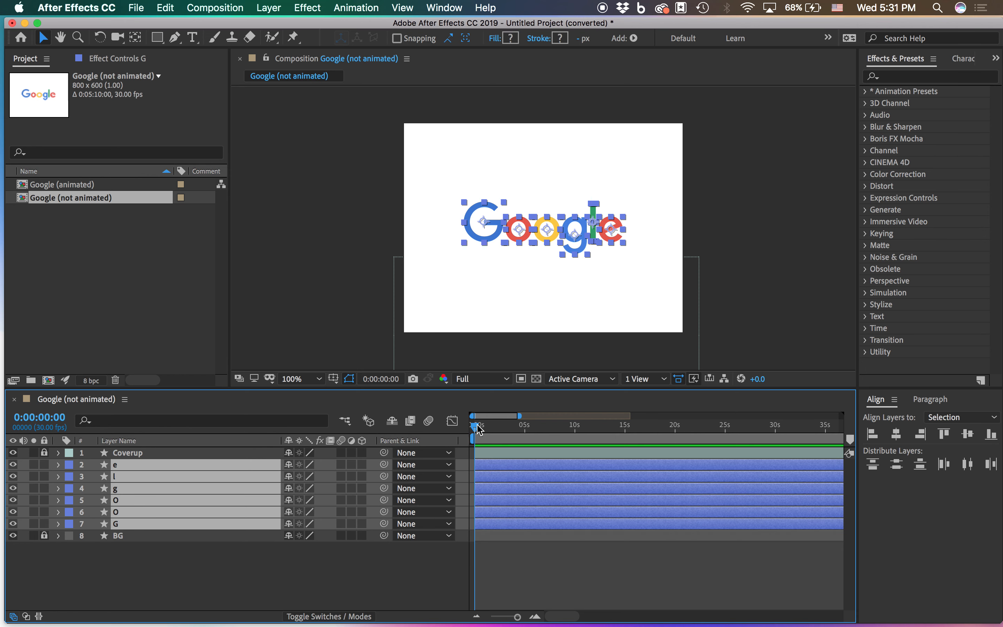
left_click_drag(475, 425, 506, 428)
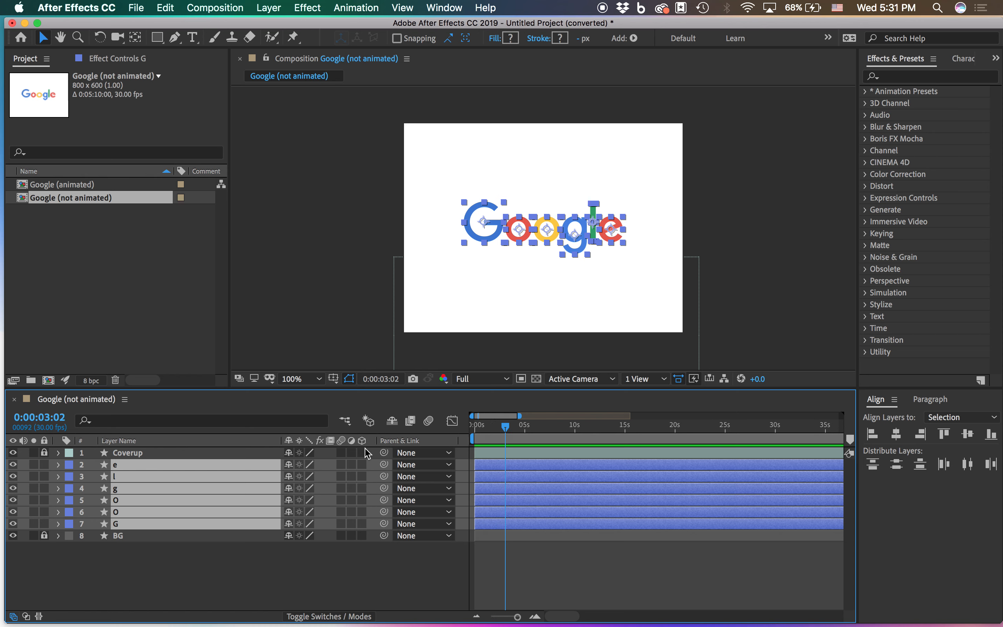
left_click(59, 464)
left_click(58, 465)
left_click(58, 465)
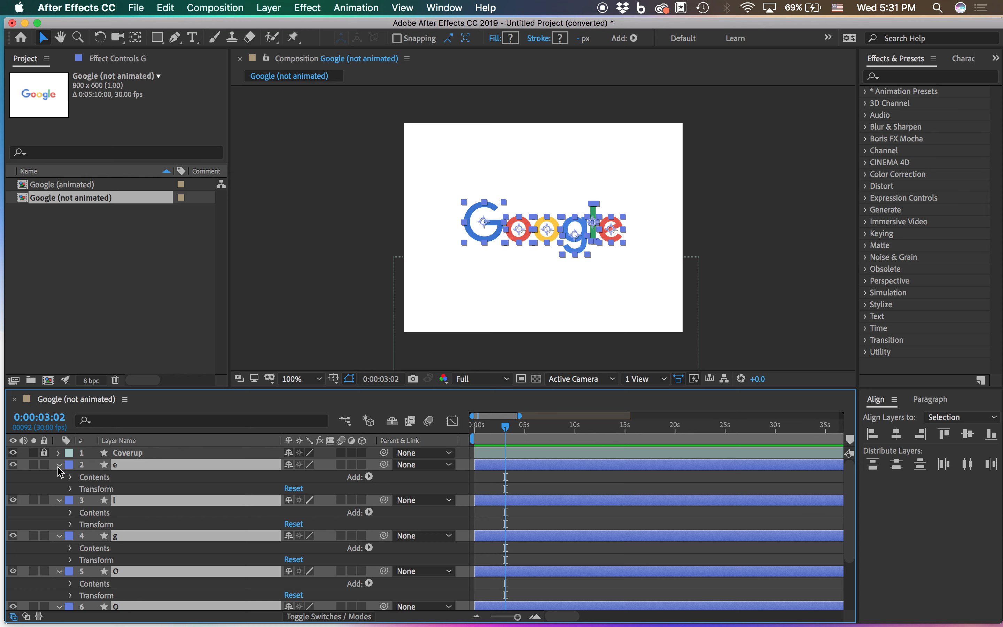
left_click(70, 489)
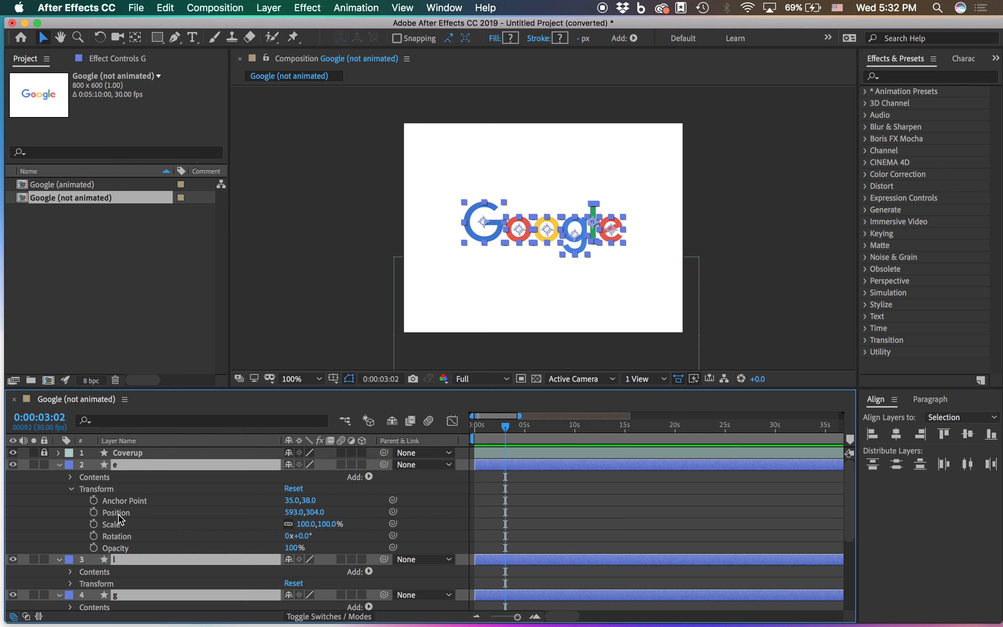
left_click(93, 511)
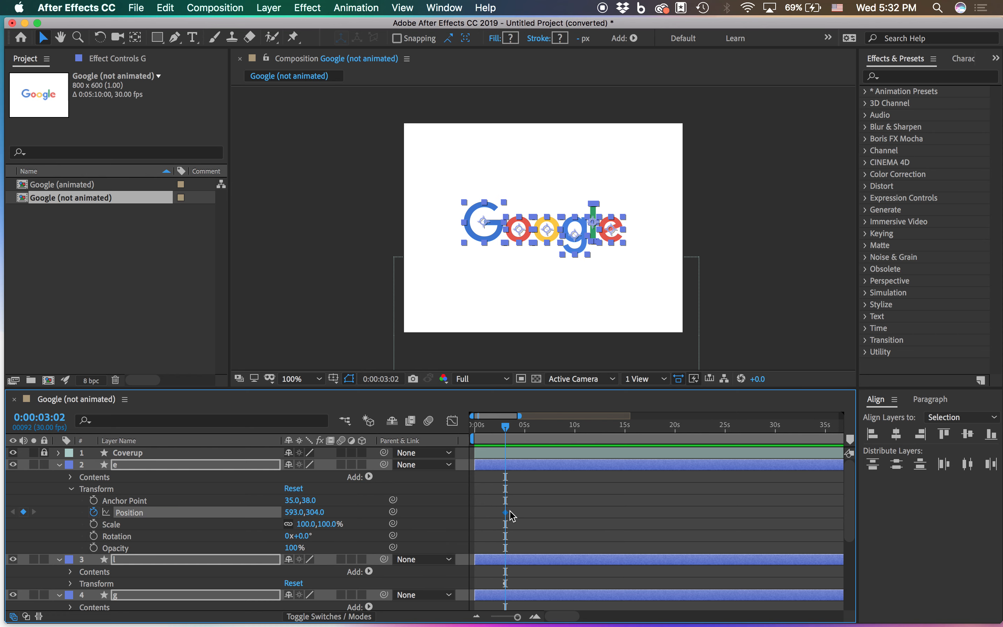
- At 0:00:01:01, move the six letters down together until they are hidden, with the e layer at 595, 480
scroll(512, 523, "down", 5)
scroll(512, 522, "up", 5)
scroll(512, 522, "right", 2)
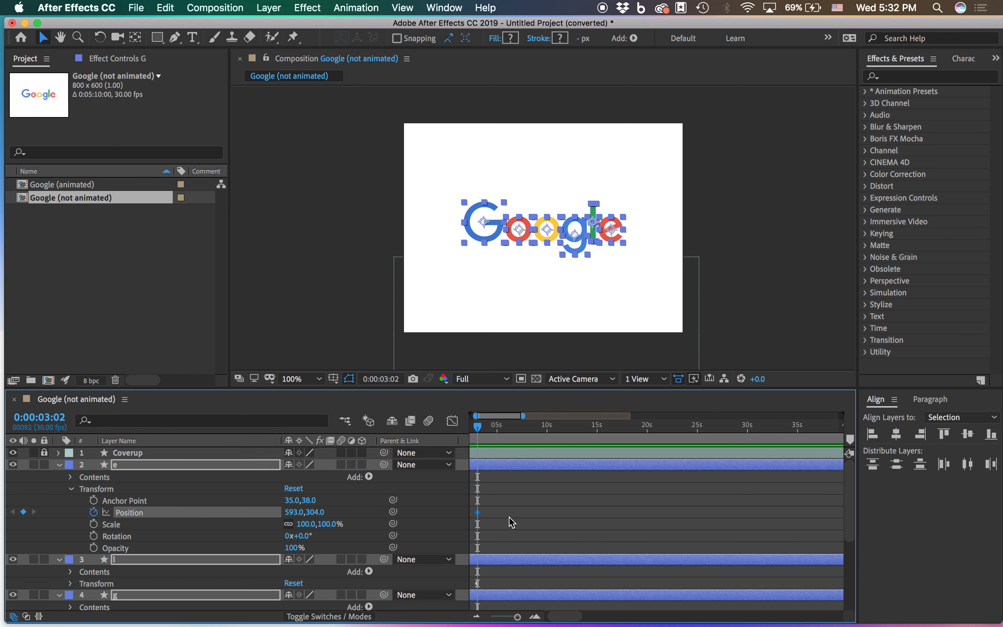
scroll(512, 522, "left", 2)
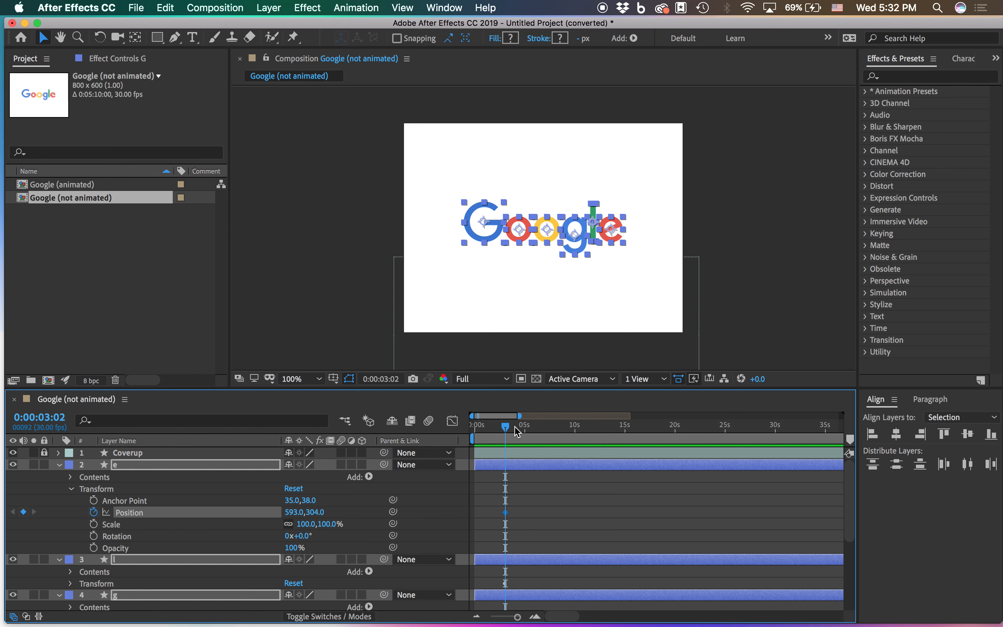
left_click_drag(505, 429, 484, 431)
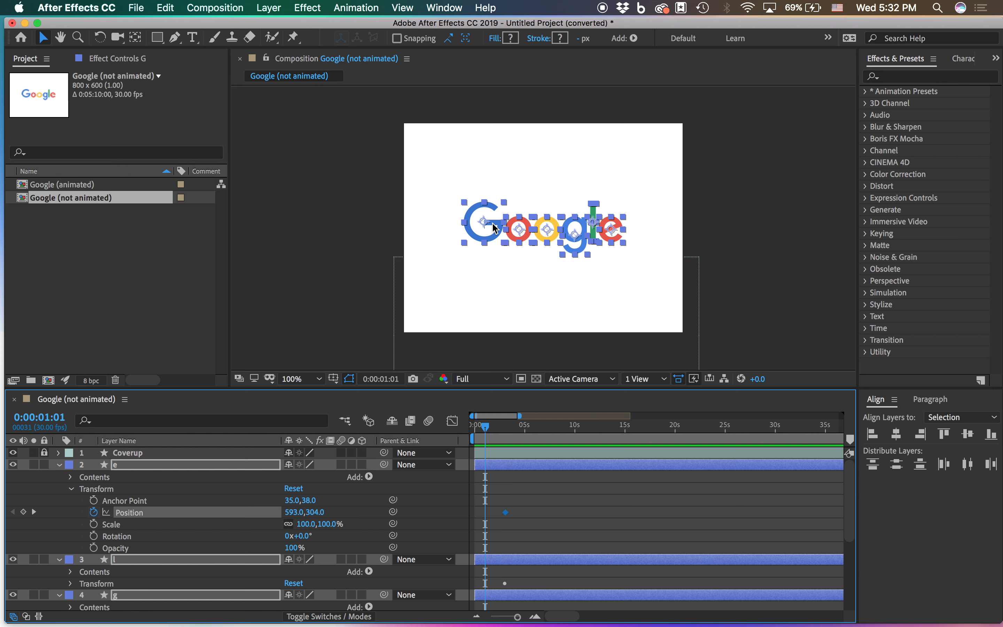
left_click_drag(493, 227, 489, 288)
- Scrub around the first Position keyframes and play back the letters' rise from 0:00:00:21
left_click_drag(484, 428, 478, 429)
mouse_move(486, 516)
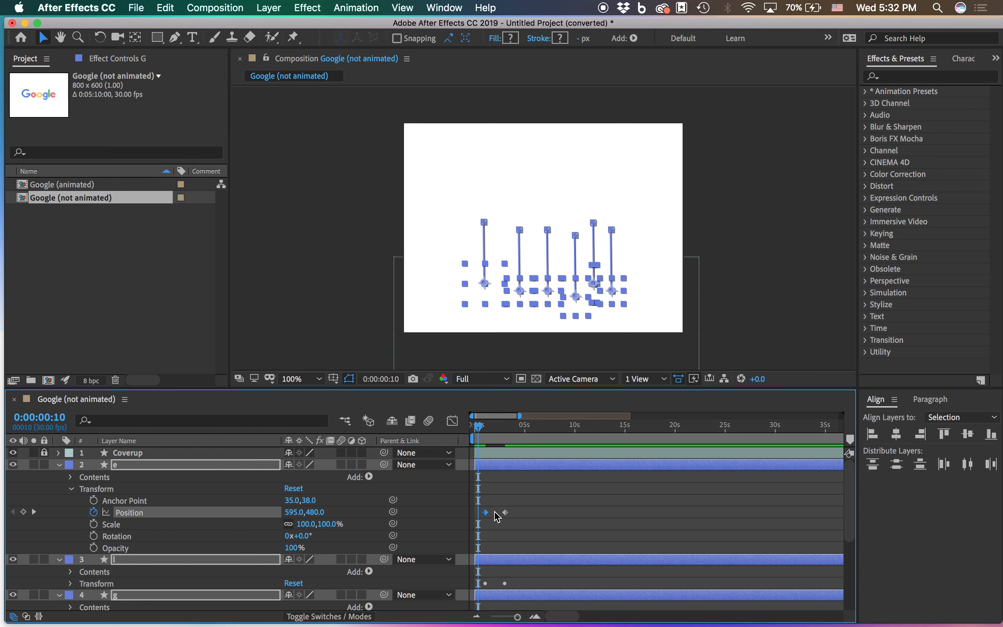
left_click_drag(483, 431, 485, 431)
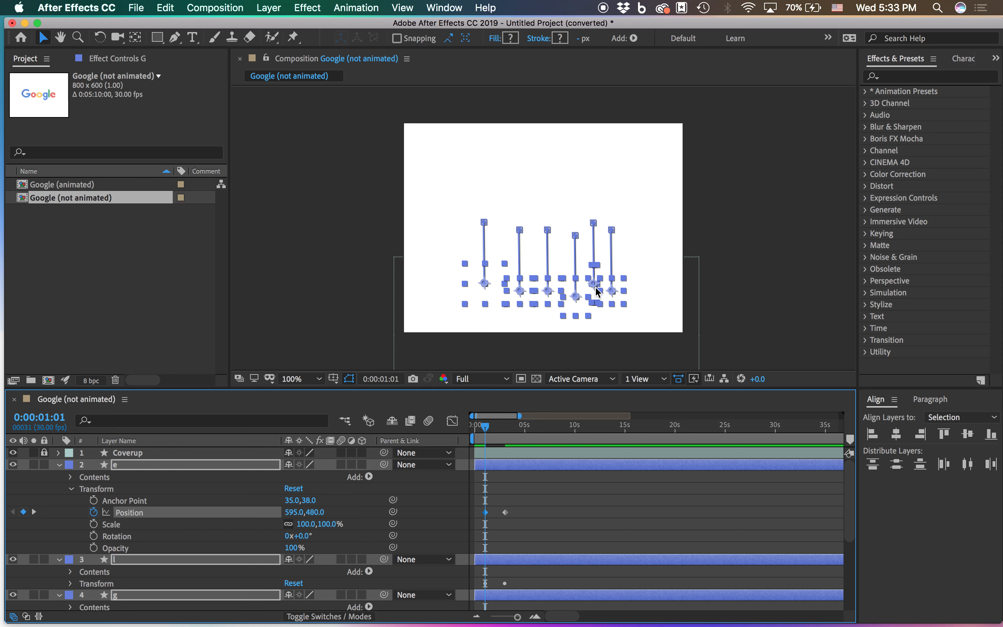
mouse_move(484, 433)
left_mouse_down()
mouse_move(516, 433)
mouse_move(472, 435)
mouse_move(482, 437)
left_mouse_up()
key("space")
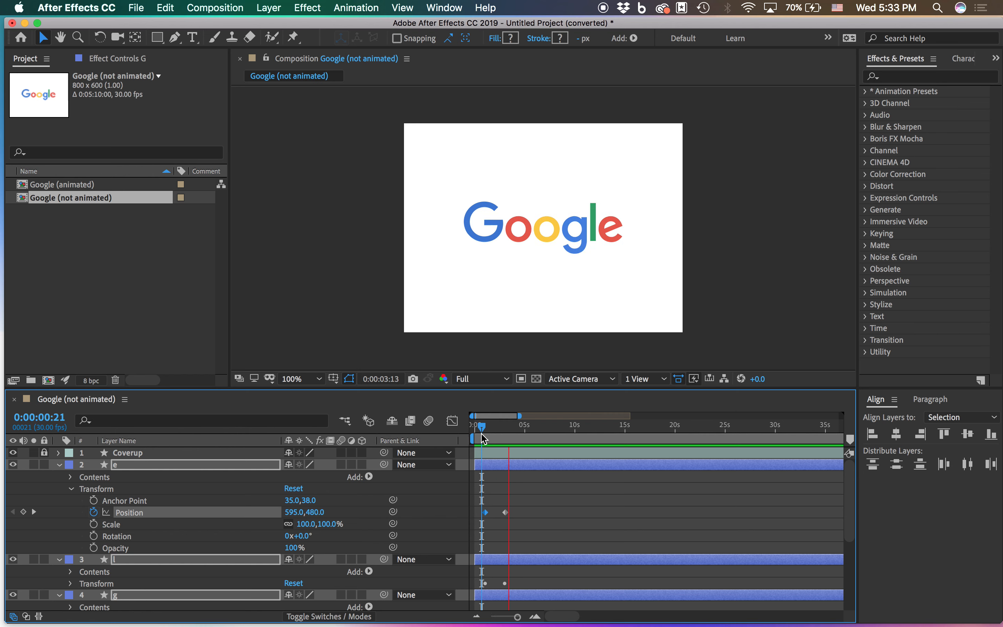
key("space")
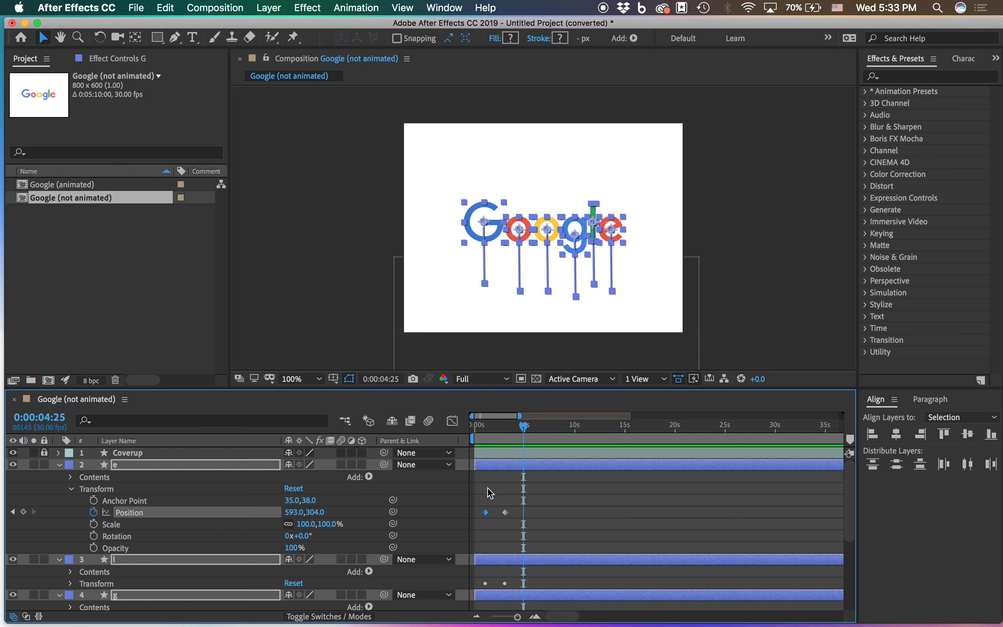
- Move the letters' starting Position keyframes to 0:00:02:09 and preview the faster rise from 0:00:01:18
left_click_drag(484, 513, 498, 513)
left_click(491, 426)
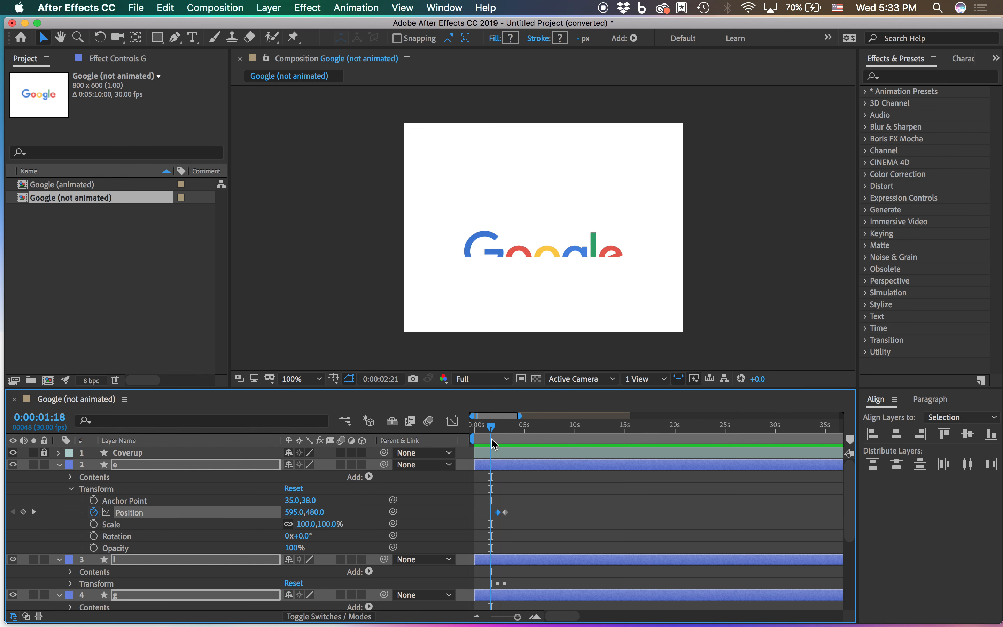
key("space")
- Examine the transform keyframes of the letter layers in the timeline with the layers deselected
scroll(490, 480, "down", 1)
scroll(491, 480, "down", 3)
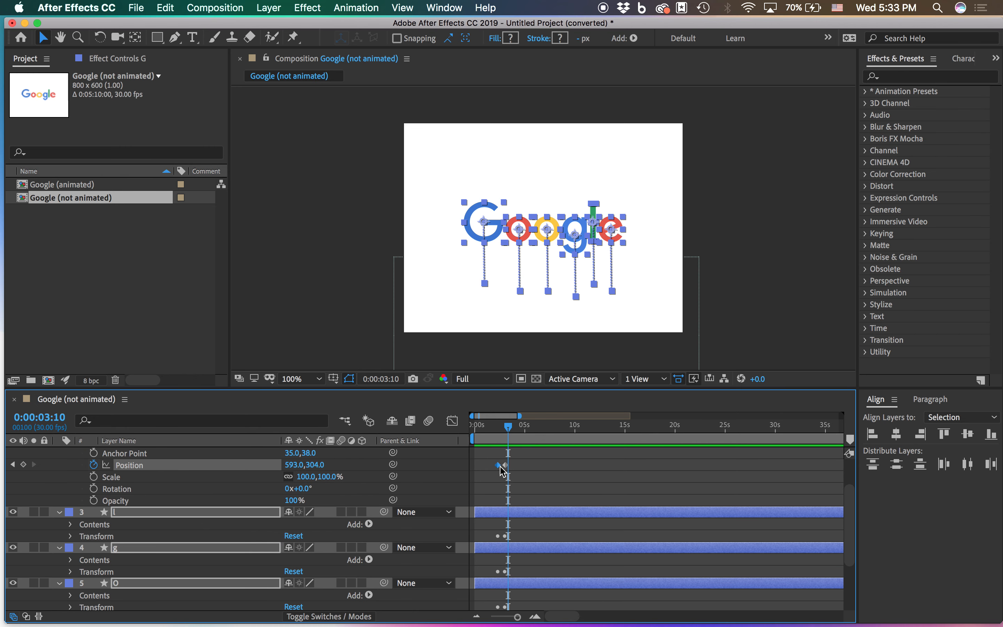
scroll(500, 466, "up", 4)
scroll(502, 473, "down", 4)
left_click(523, 549)
left_click_drag(517, 563, 517, 605)
scroll(500, 584, "down", 3)
left_click(477, 571)
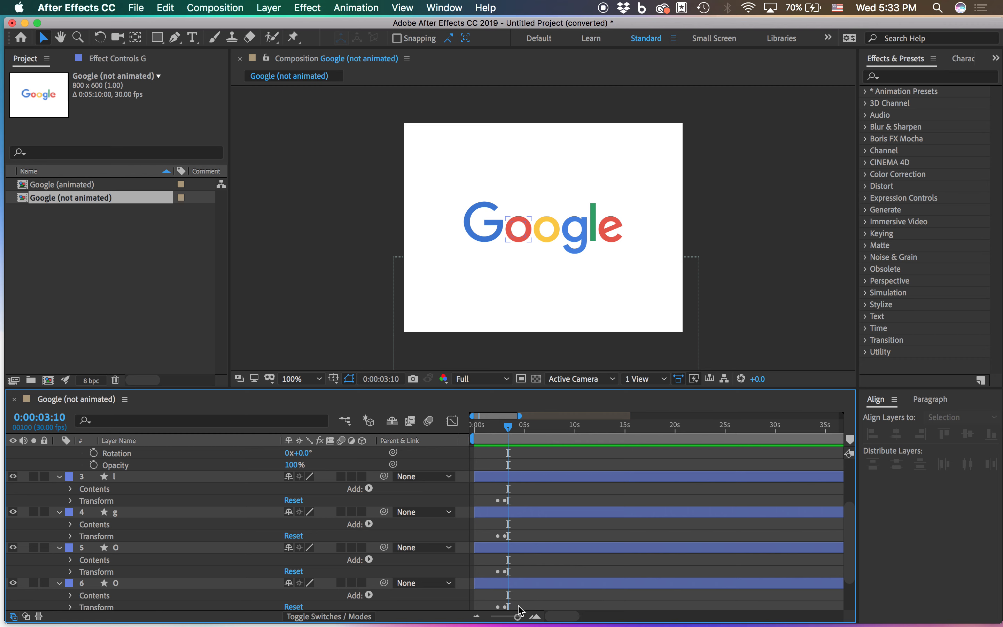
scroll(518, 606, "up", 7)
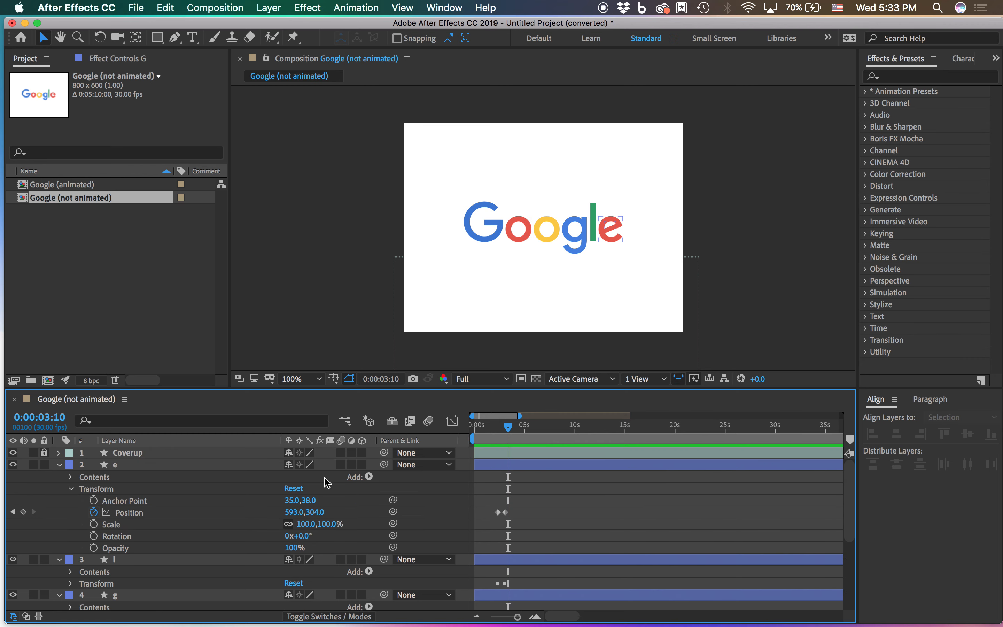
- Reselect the letter layers e through G and show only their Position properties
left_click(124, 466)
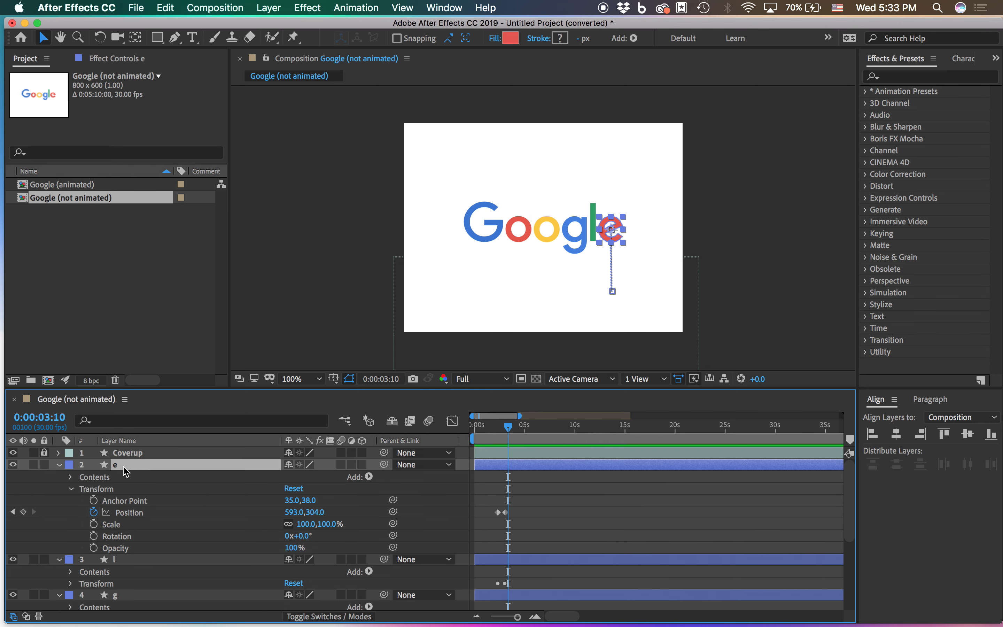
scroll(125, 471, "down", 6)
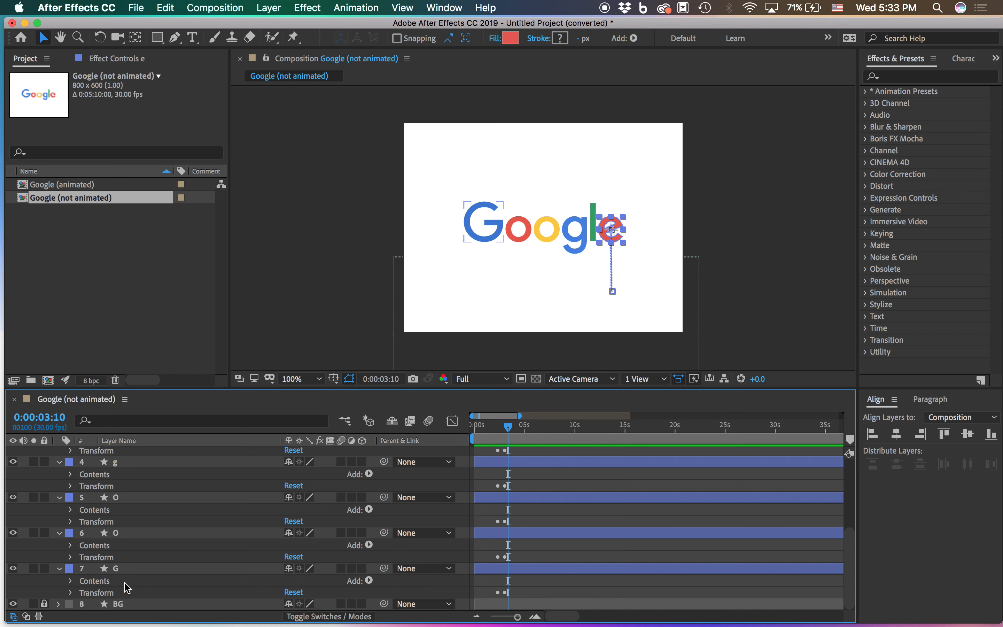
left_click(129, 571, "shift")
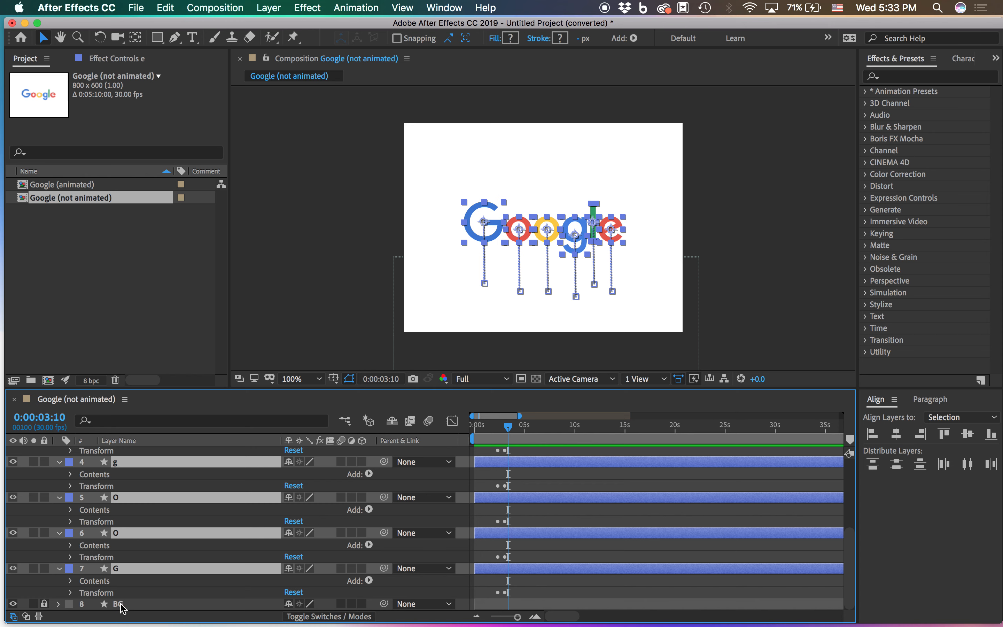
left_click(45, 604)
scroll(142, 566, "up", 5)
scroll(142, 566, "down", 4)
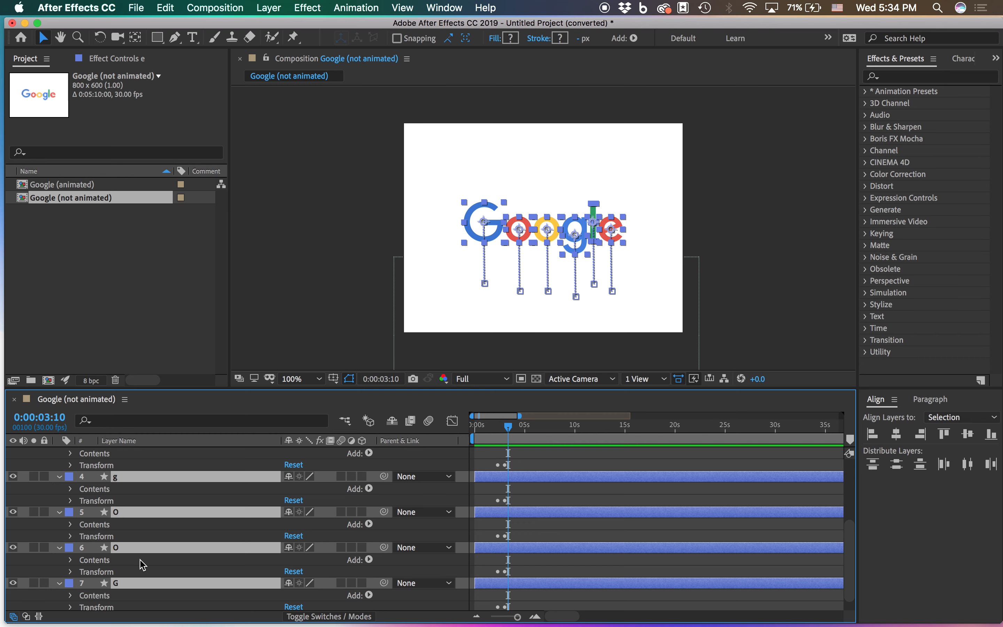
key("p")
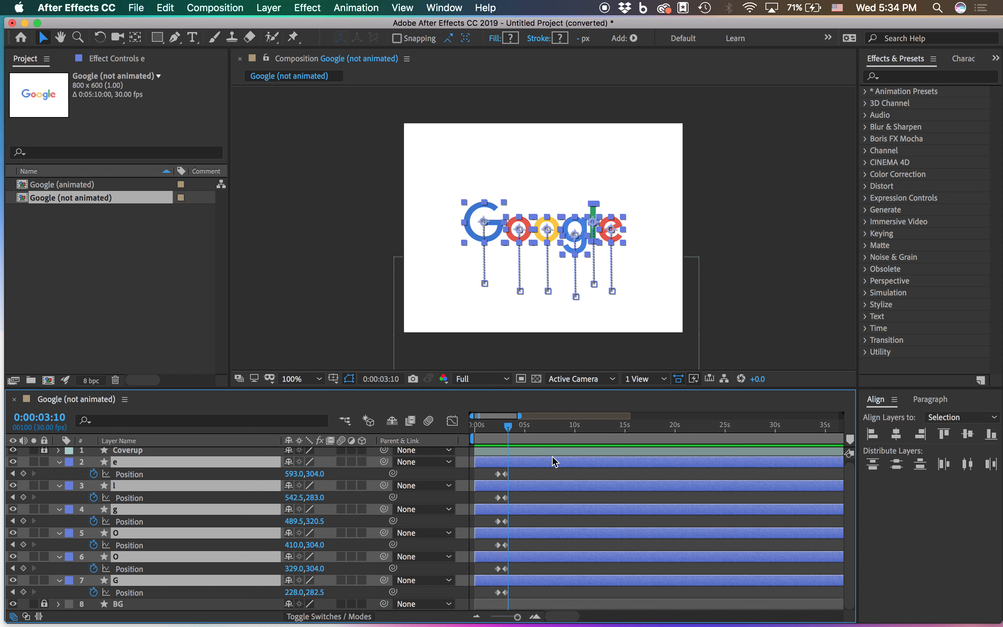
- Toggle the letters between their keyframed and modified properties, and add a Rotation keyframe to each at 0:00:03:10
key("u")
key("u")
key("u")
key("u")
key("u")
key("u")
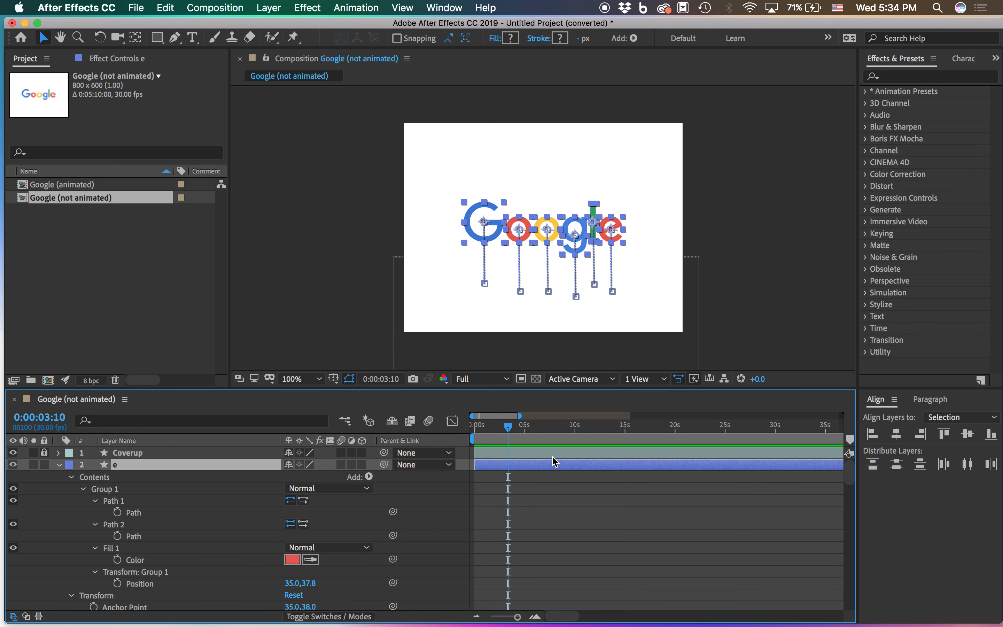
key("u")
key("u")
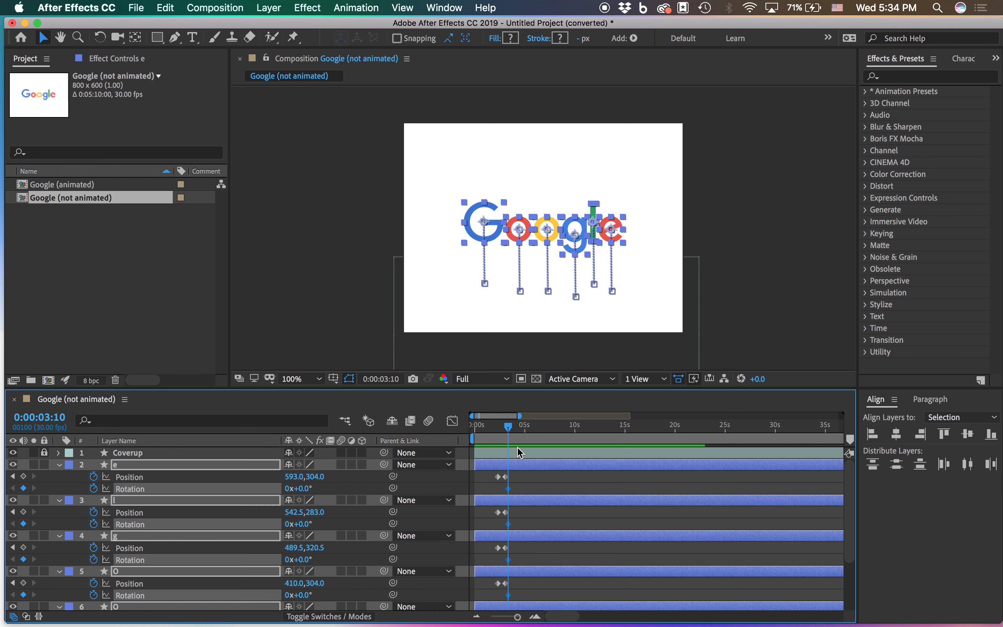
- Show only the letters' keyframed properties and delete their Rotation keyframes
key("u")
key("u")
key("u")
key("u")
key("u")
key("u")
key("u")
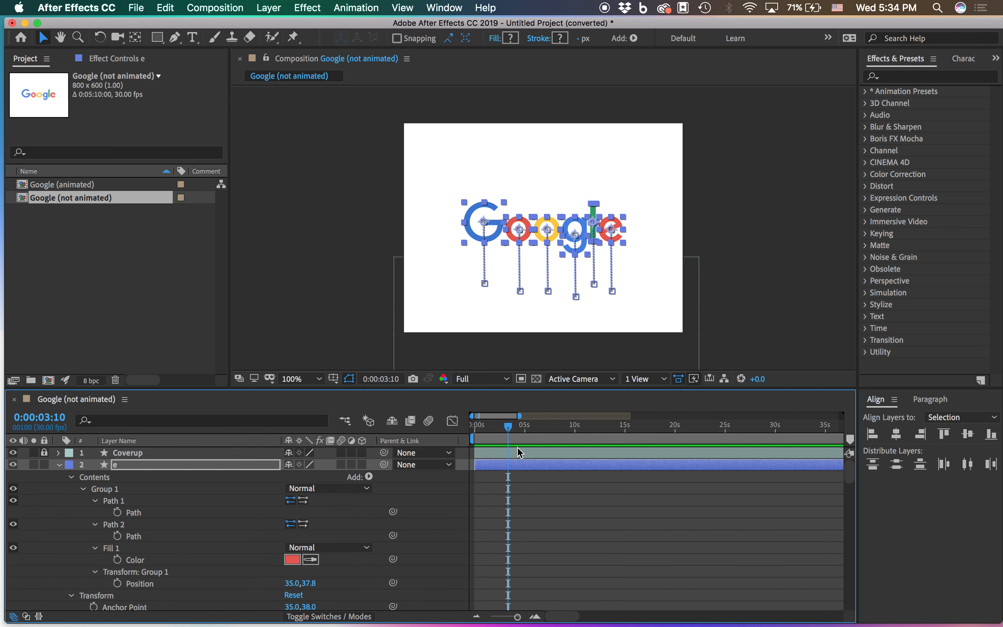
key("u")
key("u")
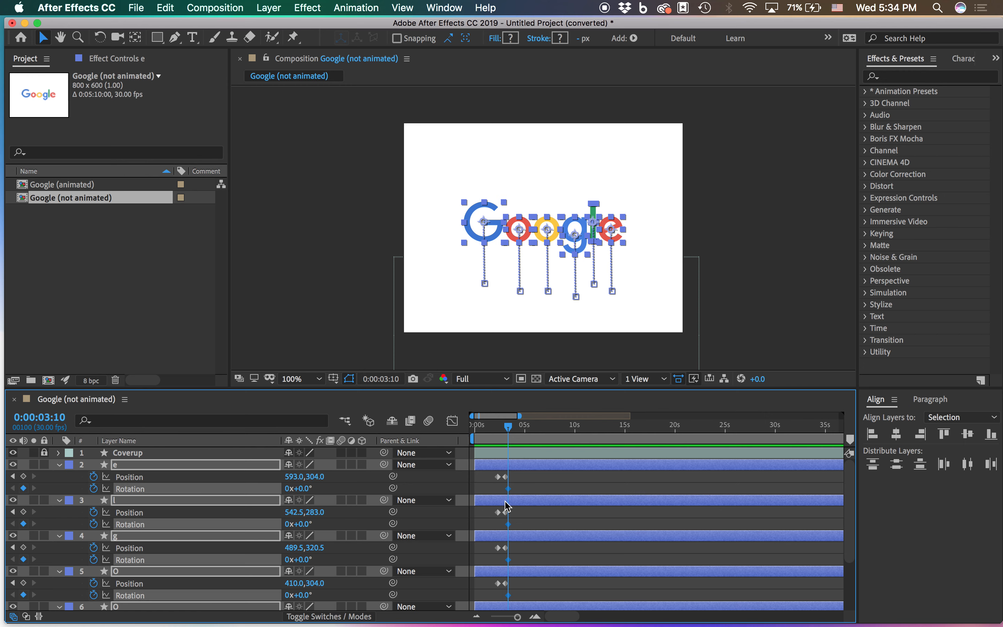
key("Delete")
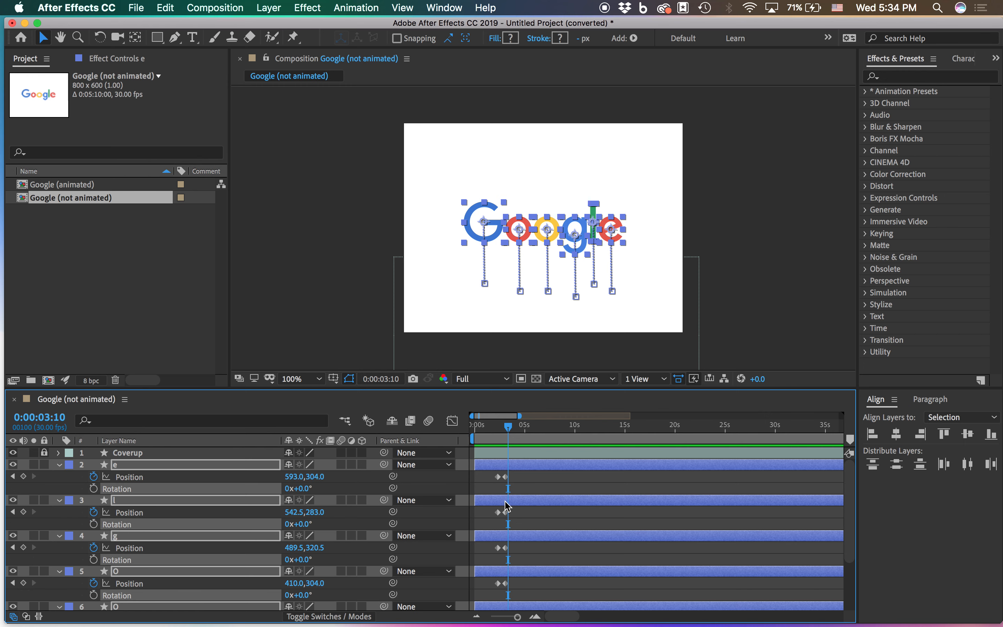
- Play the rise from 0:00:02:09 and scrub just past the final Position keyframes to check the motion
left_click_drag(509, 424, 496, 425)
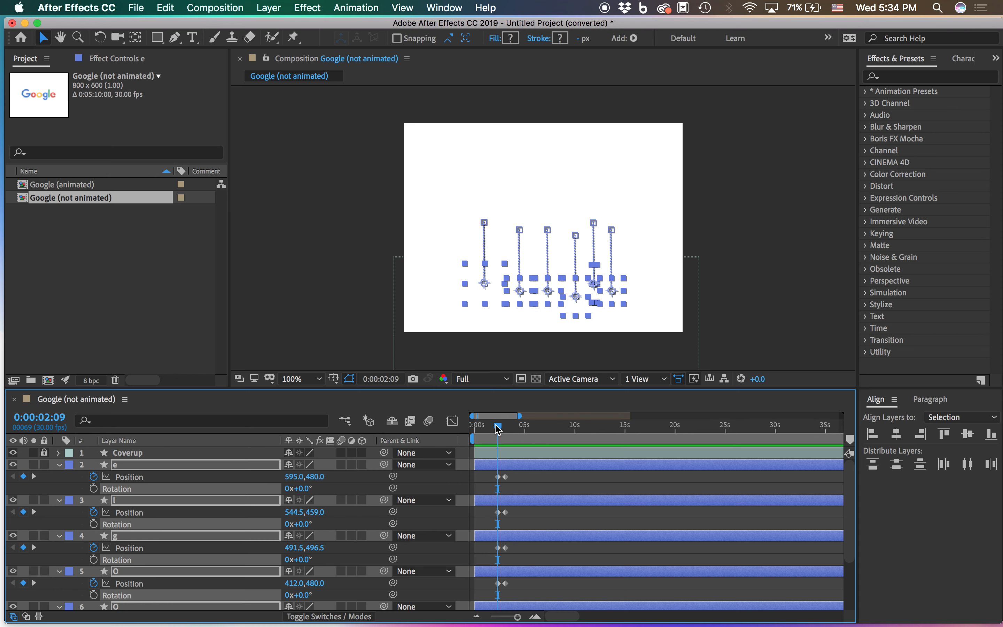
key("space")
key("space")
left_click_drag(495, 424, 506, 426)
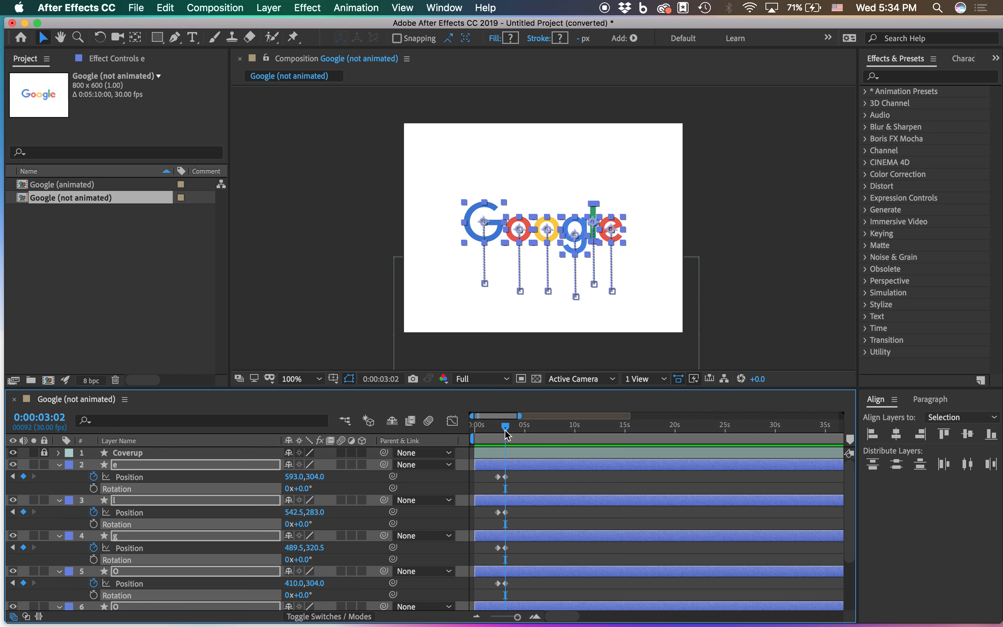
left_click_drag(506, 432, 512, 433)
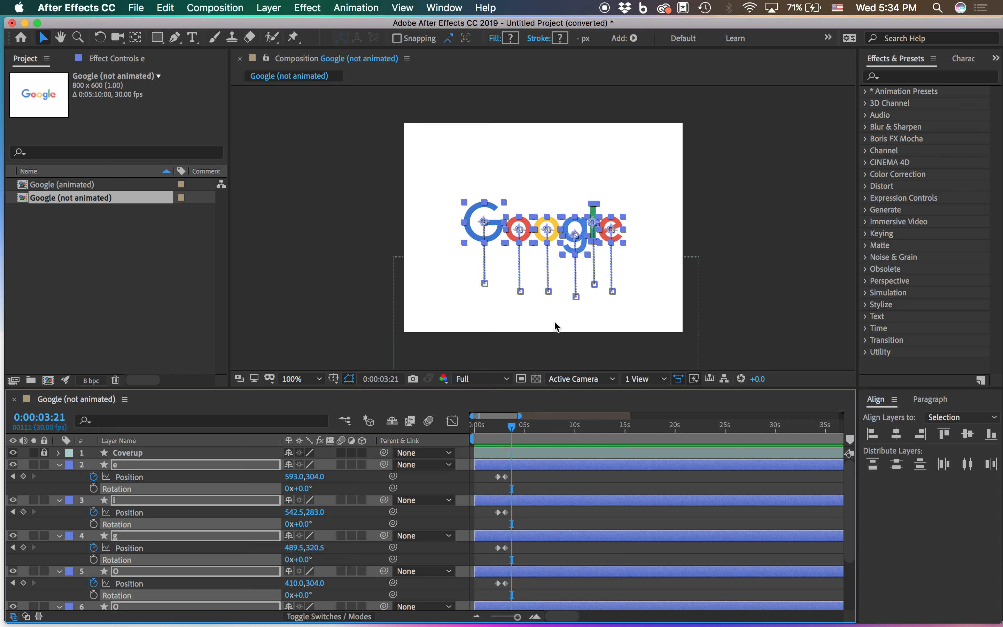
mouse_move(511, 433)
left_mouse_down()
mouse_move(489, 434)
mouse_move(511, 435)
left_mouse_up()
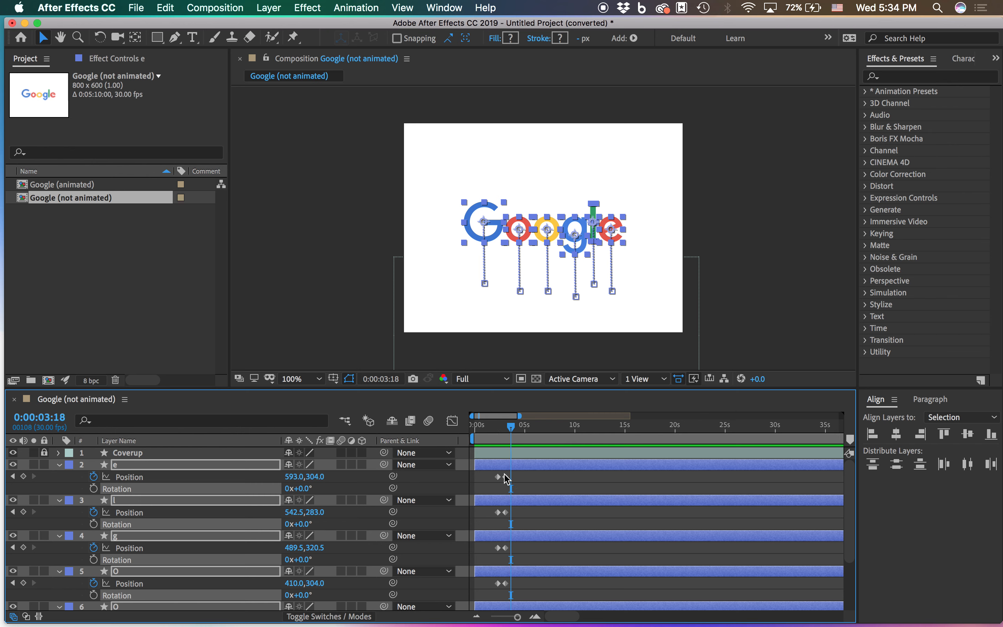
- Select the six letters' Position properties and remove all their Position keyframes
left_click(654, 217)
left_click_drag(653, 231, 454, 215)
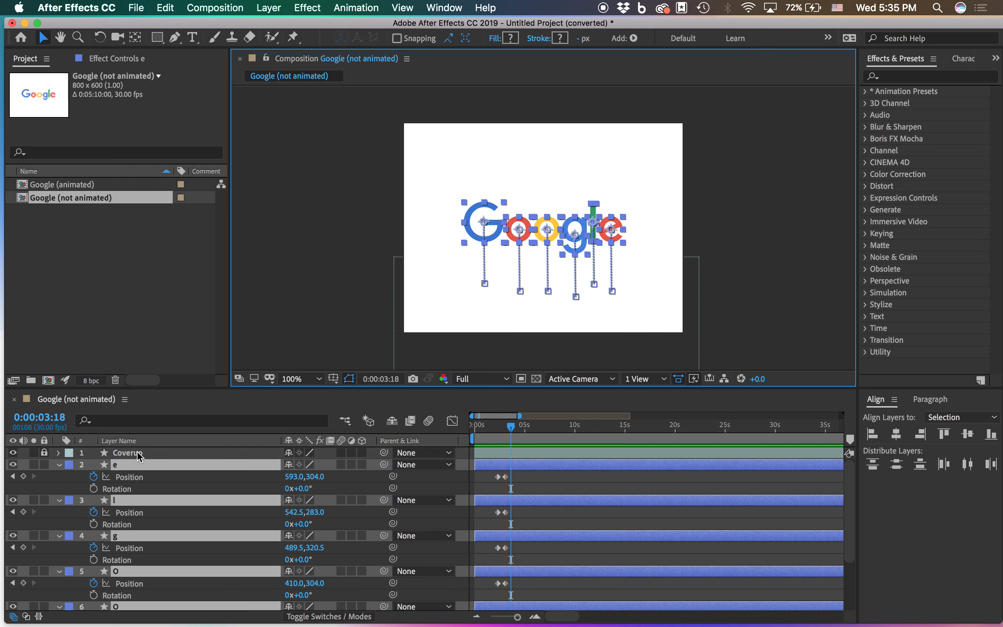
left_click(23, 477)
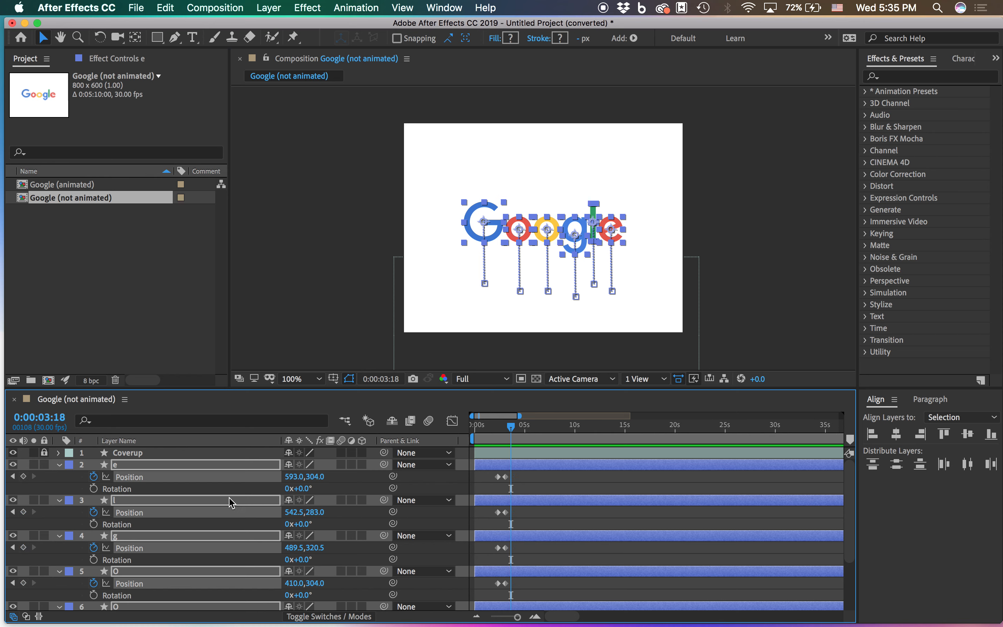
left_click(94, 476)
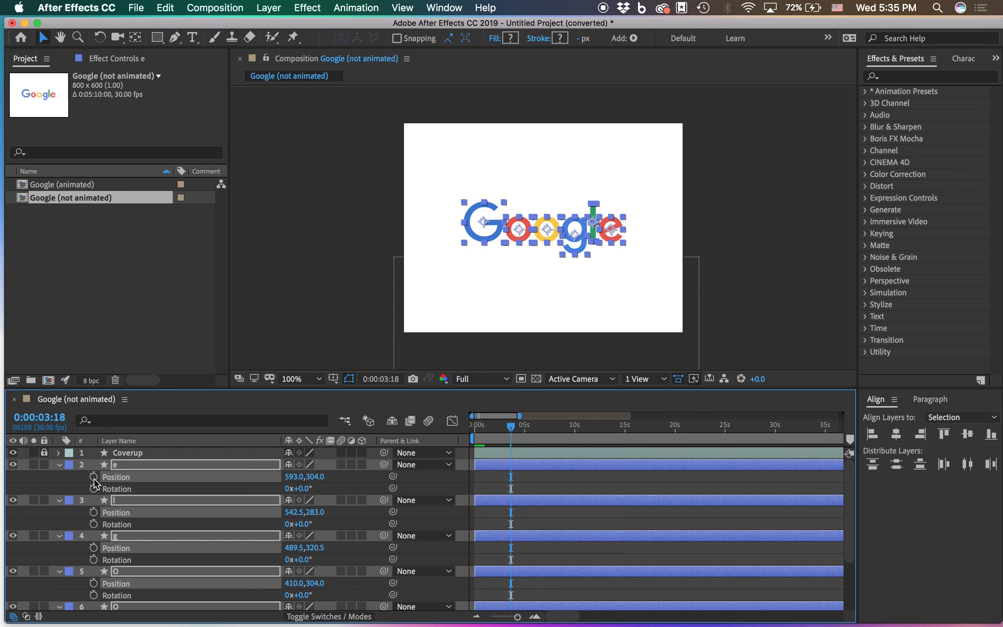
- Toggle the letters' Position keyframing on and off at 0:00:03:18, and restore their original Position keyframes
key("super+z")
left_click(94, 478)
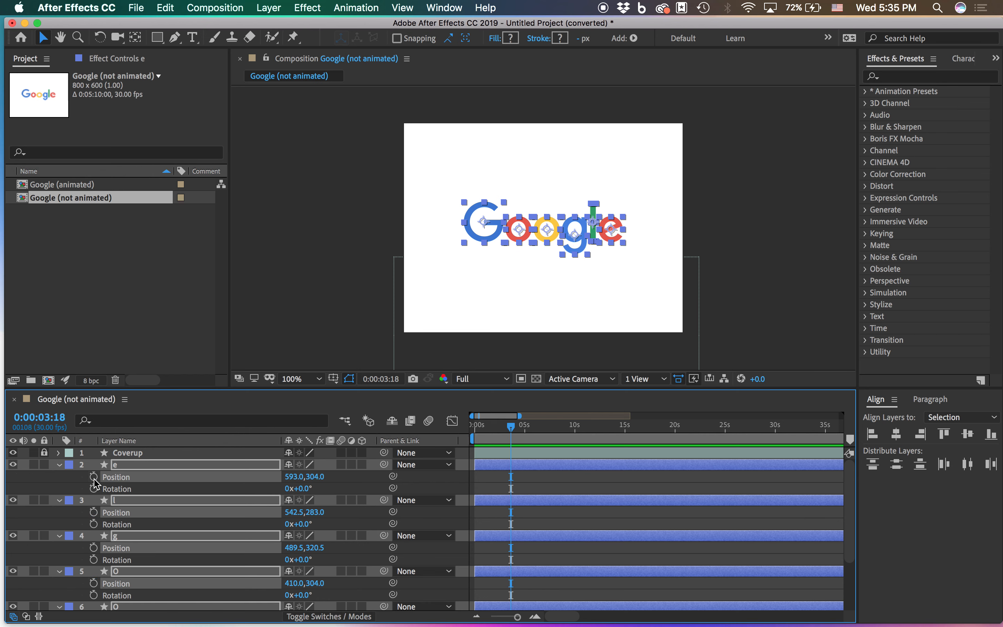
left_click(94, 479)
left_click(94, 479)
left_click(93, 478)
left_click(93, 479)
left_click(94, 478)
left_click(94, 477)
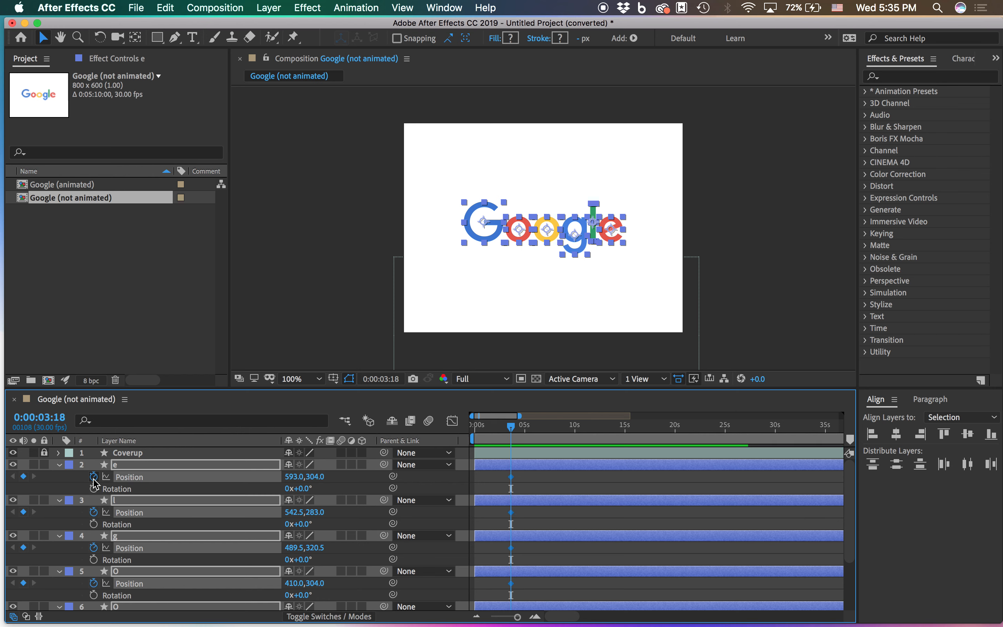
left_click(93, 478)
left_click(94, 478)
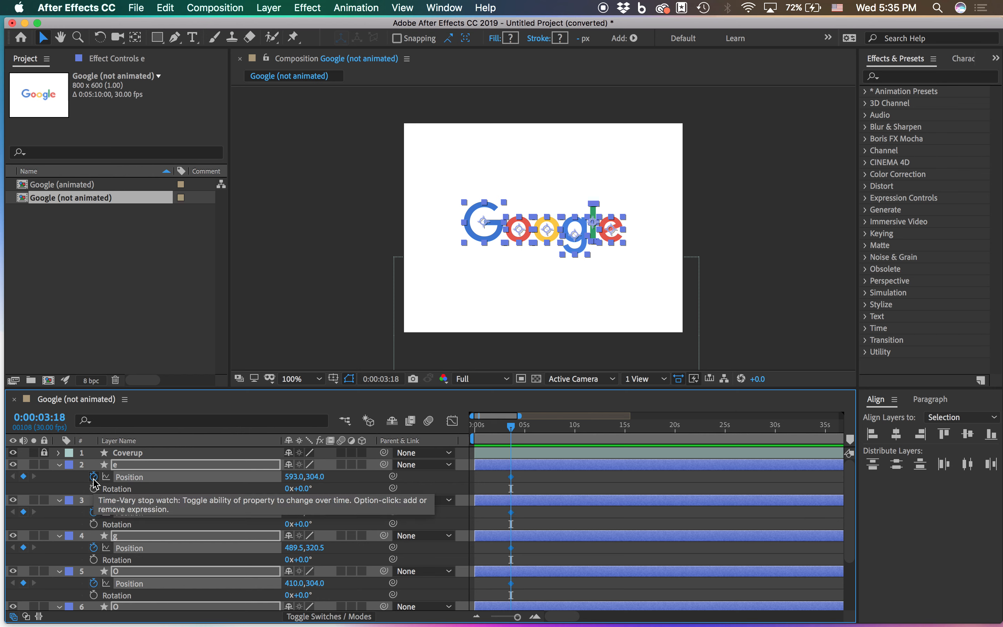
left_click(94, 478)
left_click(94, 477)
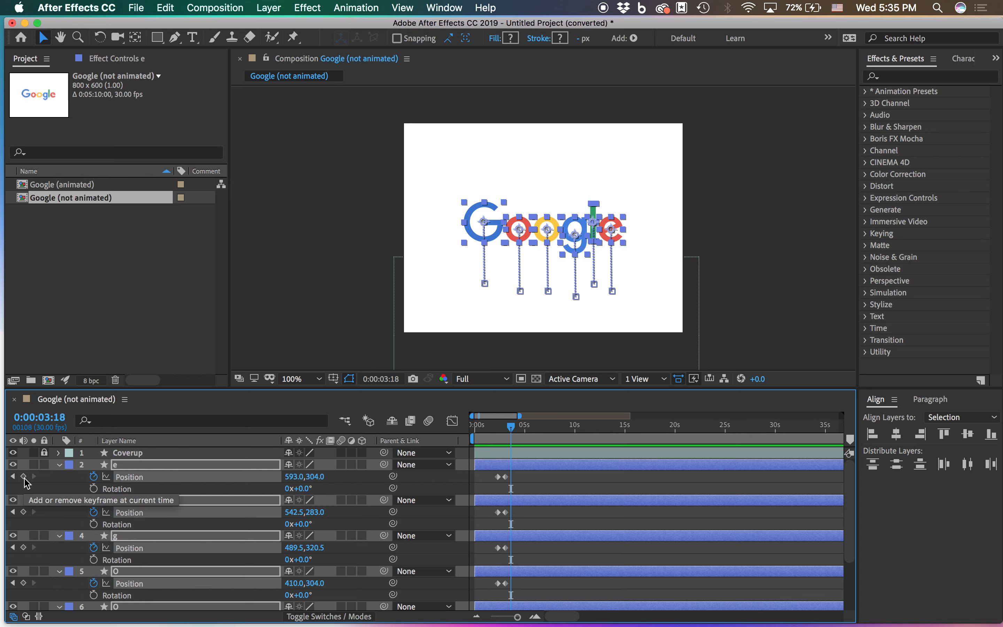
- Try moving all six letters diagonally away from their resting place at 0:00:03:18, and delete the resulting Position keyframes
left_click(23, 476)
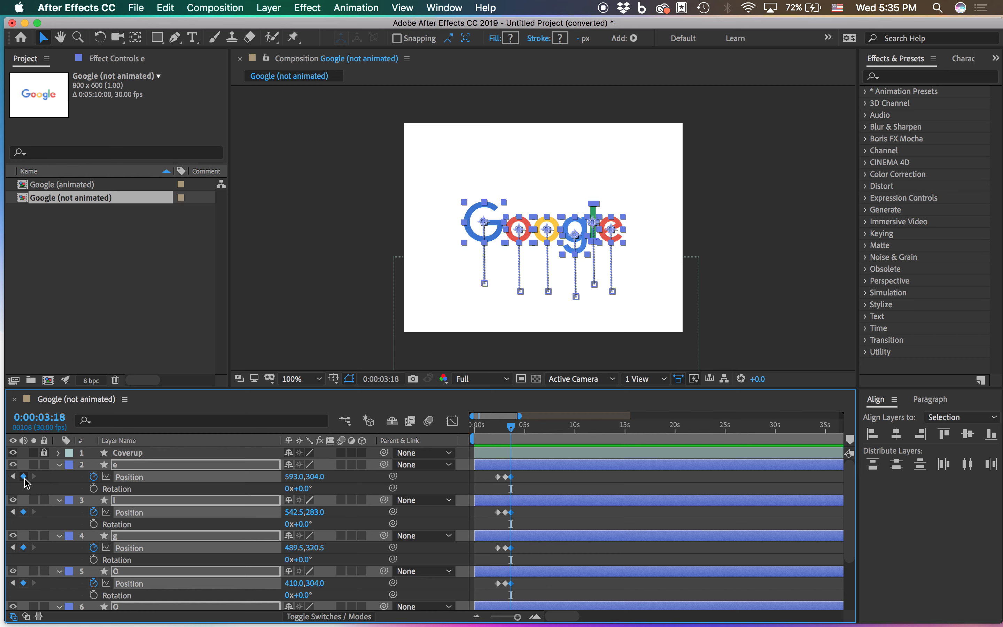
left_click(23, 476)
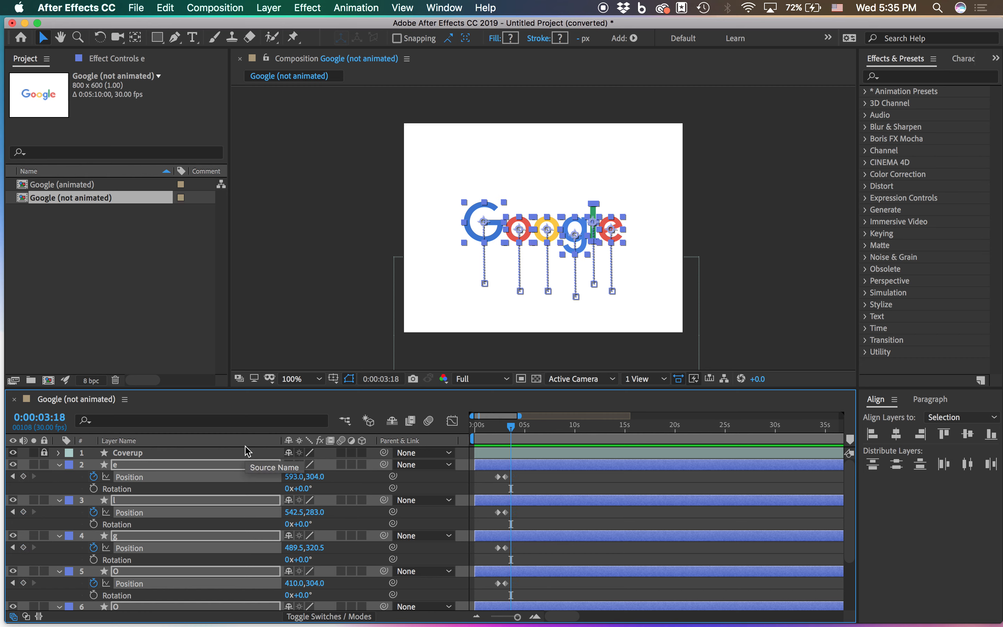
left_click_drag(566, 226, 601, 199)
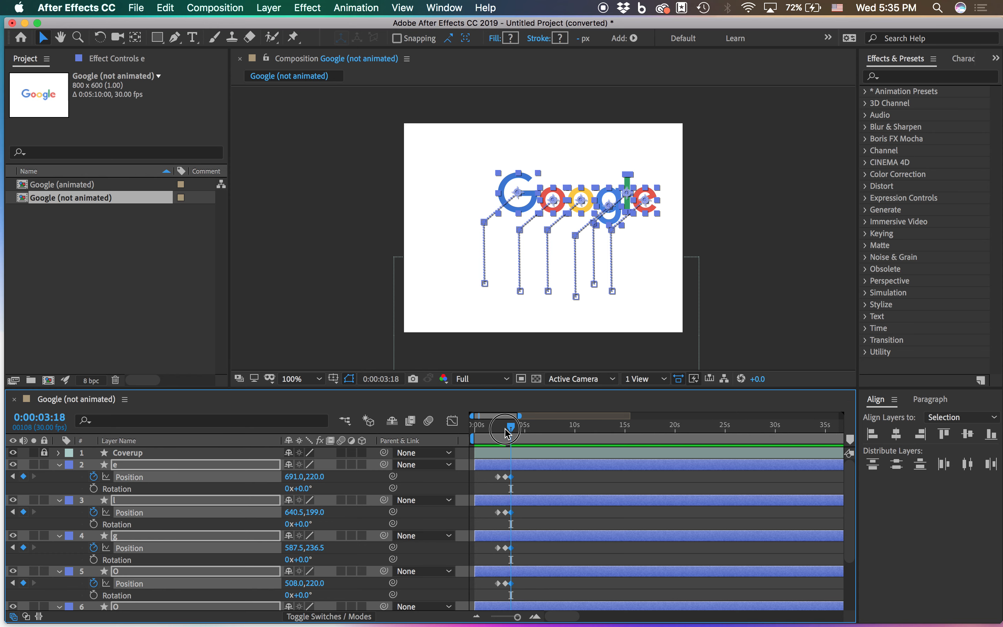
left_click_drag(510, 429, 505, 429)
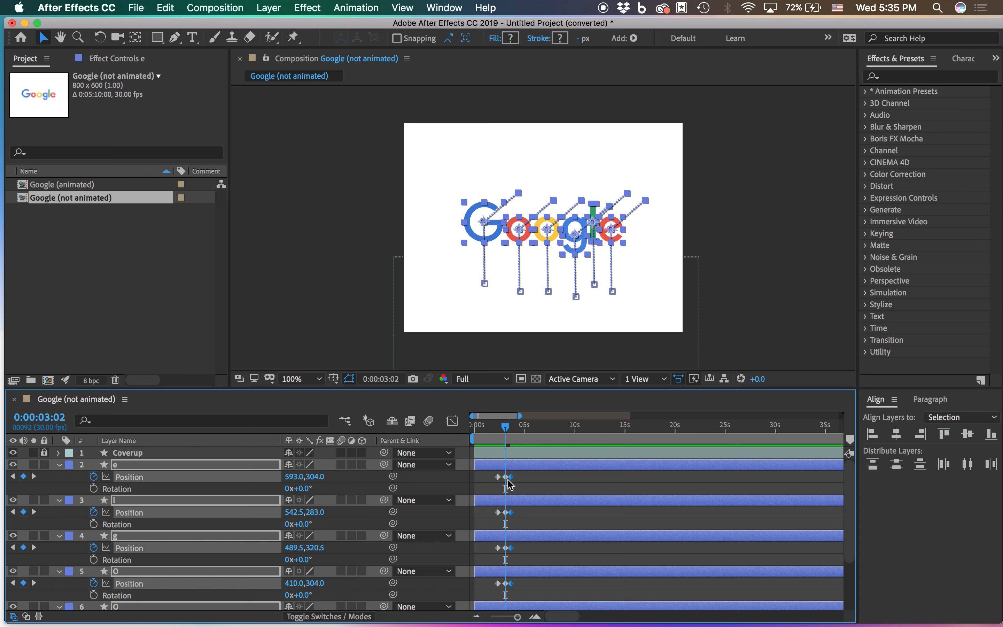
left_click_drag(512, 434, 516, 434)
left_click_drag(581, 209, 491, 165)
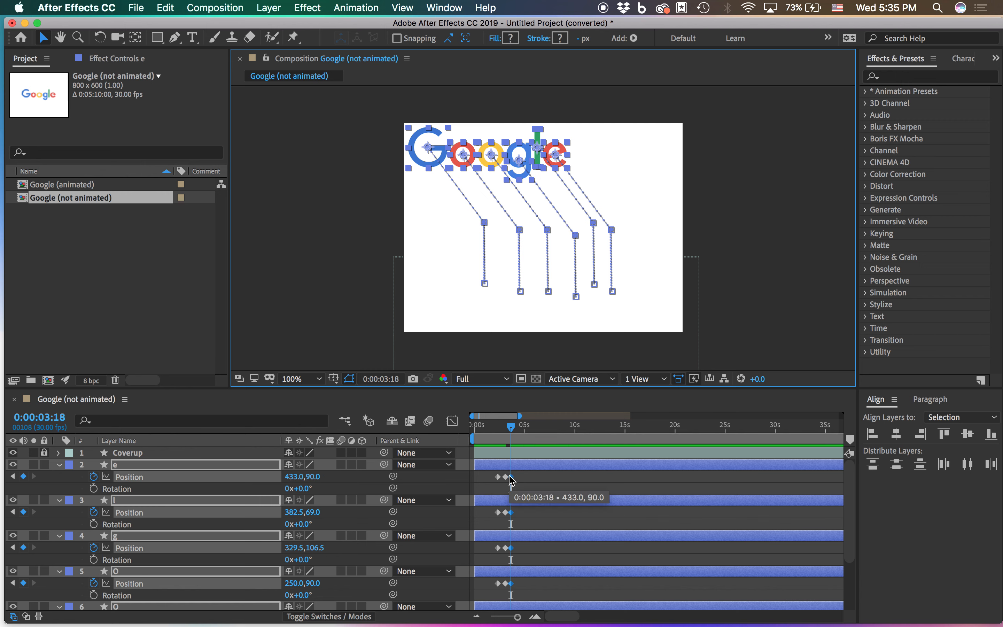
left_click(508, 425)
left_click_drag(508, 425, 509, 427)
key("Delete")
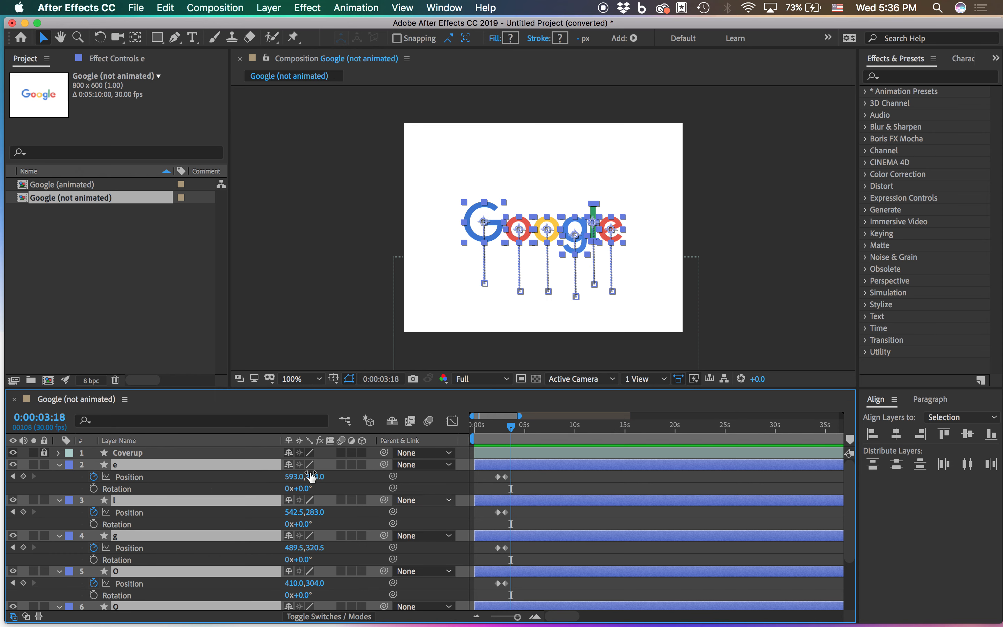
- Undo a test move of the letters and add Position keyframes at their resting place at 0:00:03:18
left_click_drag(566, 226, 566, 196)
key("super+z")
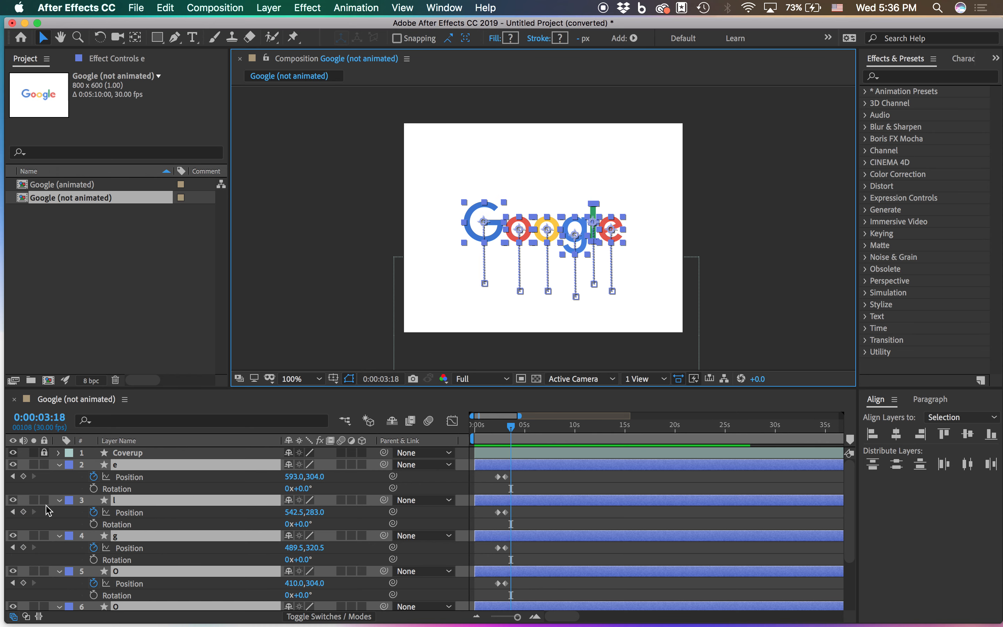
left_click(24, 476)
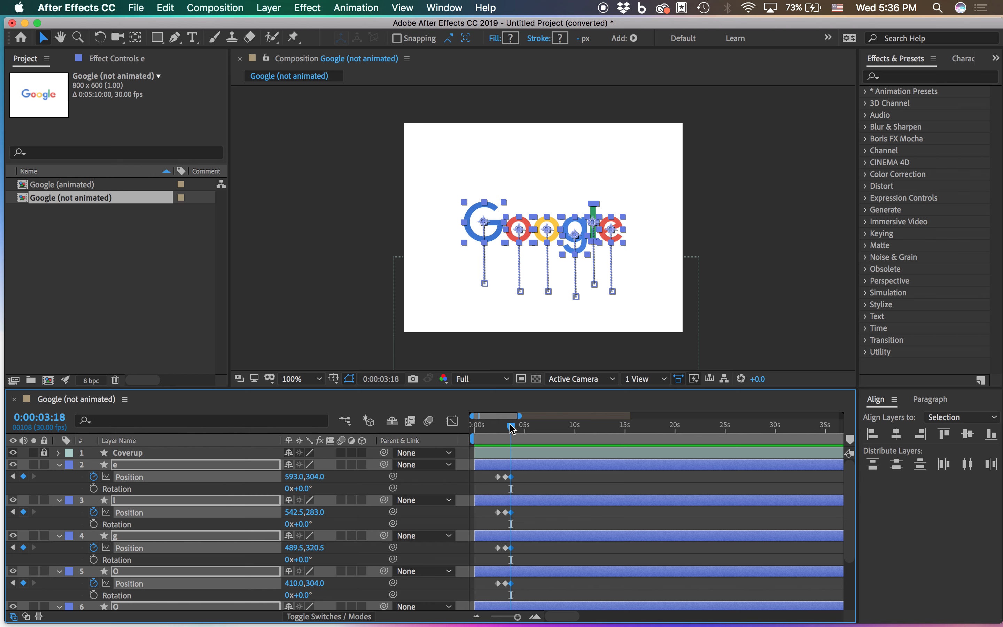
- Select the six letters' Position keyframes at 0:00:03:02 and nudge the letters straight up, bringing both o's to Y 246.0 and the G to 224.5
mouse_move(511, 432)
left_mouse_down()
mouse_move(487, 431)
mouse_move(503, 433)
left_mouse_up()
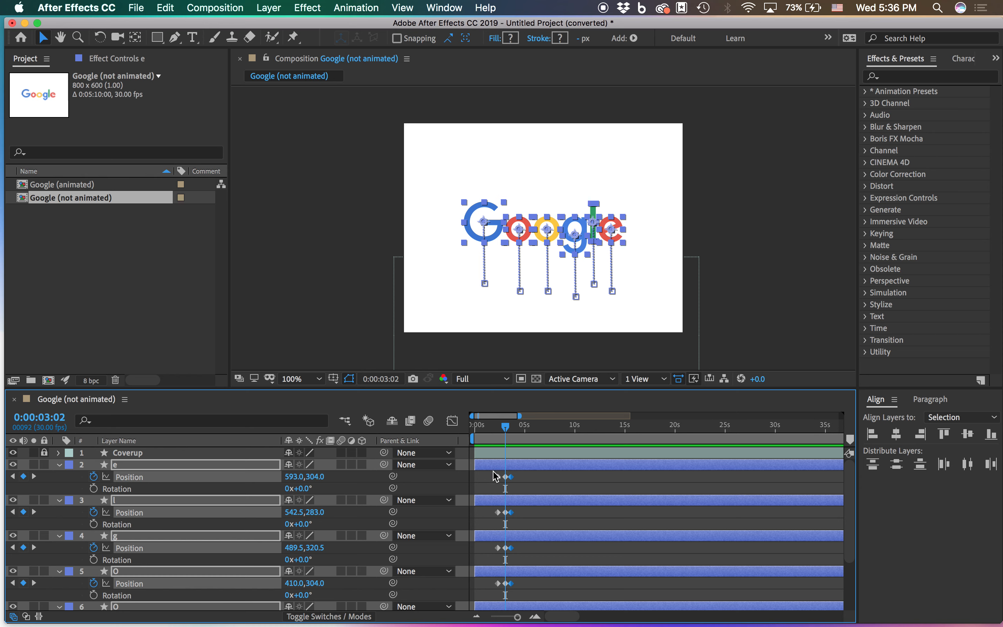
left_click_drag(518, 615, 520, 614)
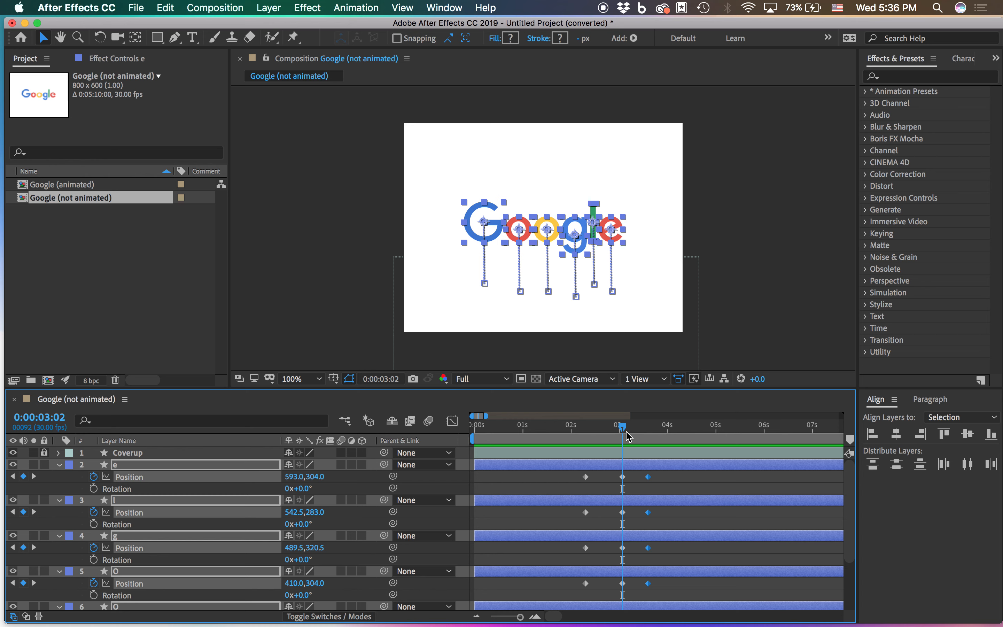
mouse_move(623, 426)
left_mouse_down()
mouse_move(611, 428)
mouse_move(622, 428)
left_mouse_up()
left_click(632, 479)
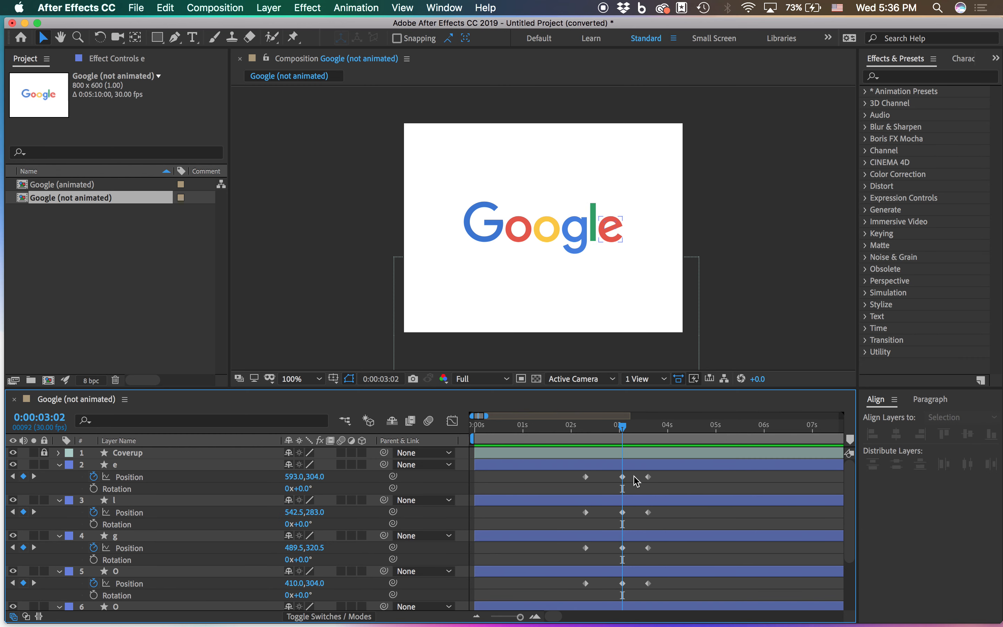
left_click_drag(632, 478, 611, 591)
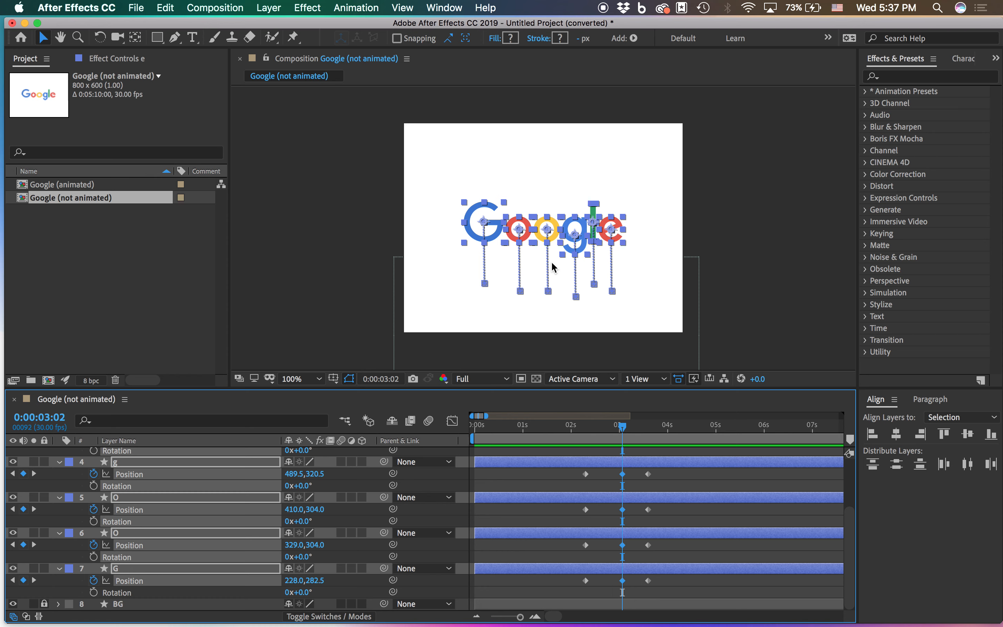
key("shift+Up")
key("shift+Up")
key("shift+Up")
key("shift+Up")
key("shift+Up")
key("shift+Up")
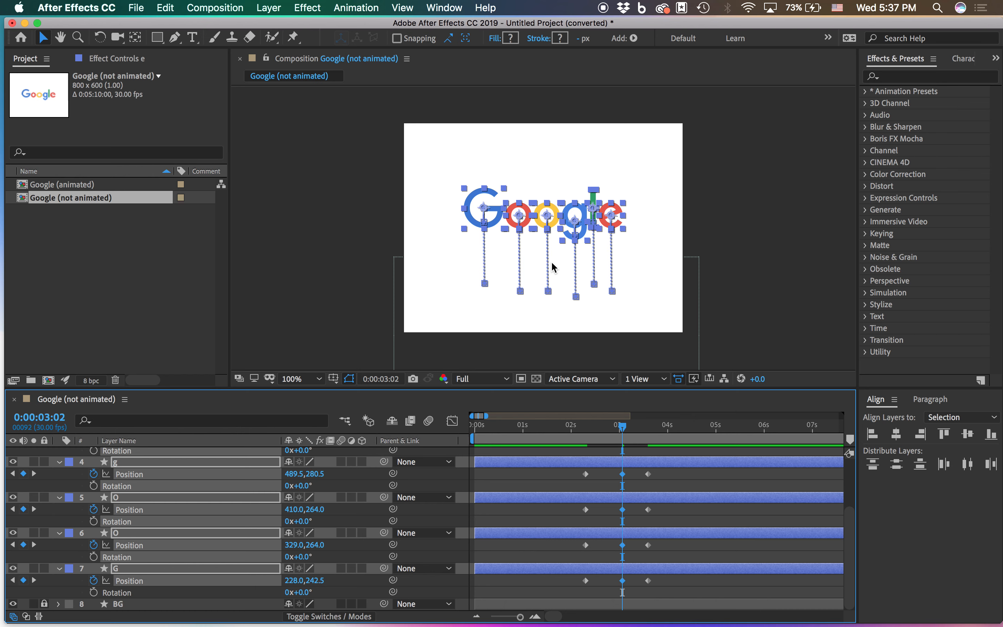
key("shift+Down")
key("shift+Down")
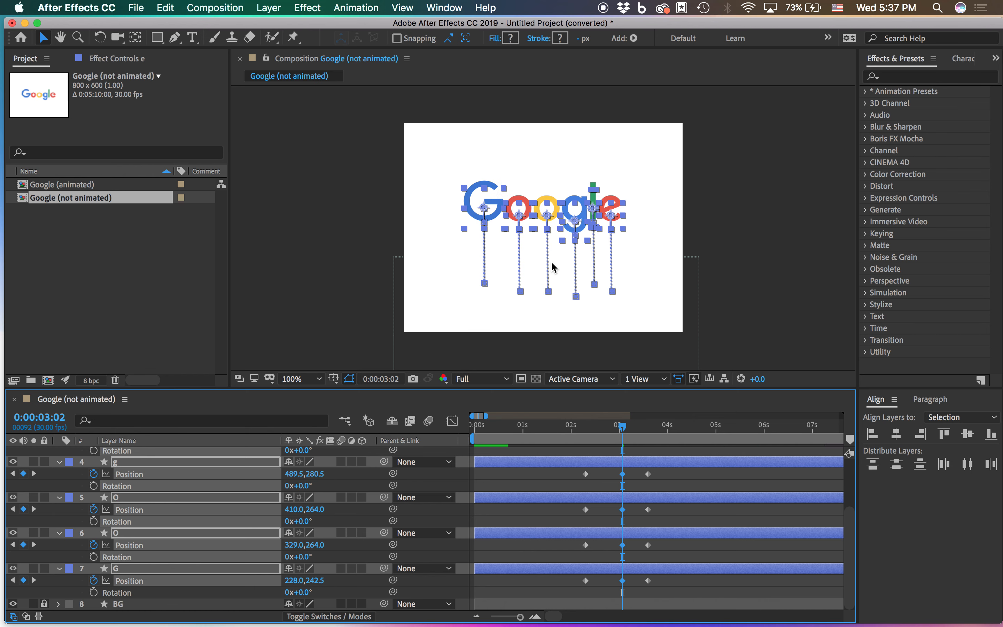
key("shift+Up")
key("Up")
key("Up")
key("Up")
key("Up")
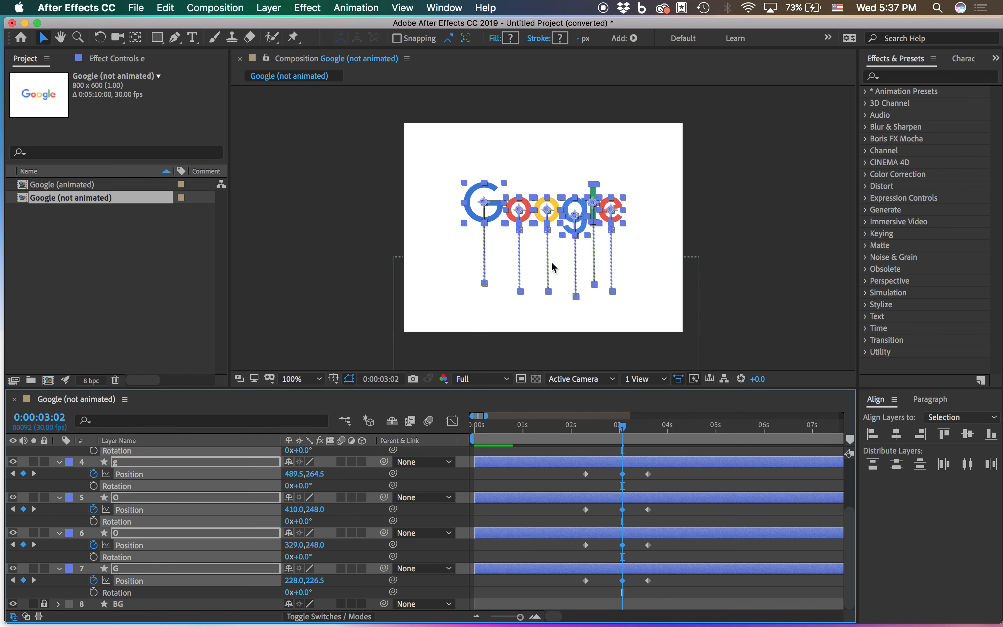
key("Up")
key("Up")
key("Up")
key("Up")
key("Up")
key("Up")
key("Up")
key("Up")
key("Up")
key("Up")
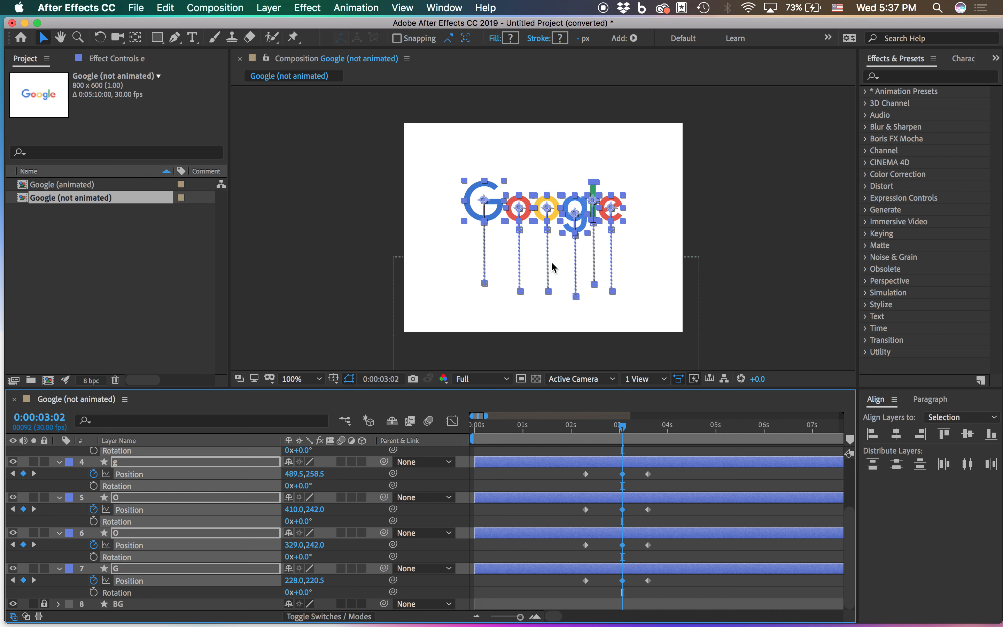
key("Up")
key("Up")
key("Up")
key("shift+Up")
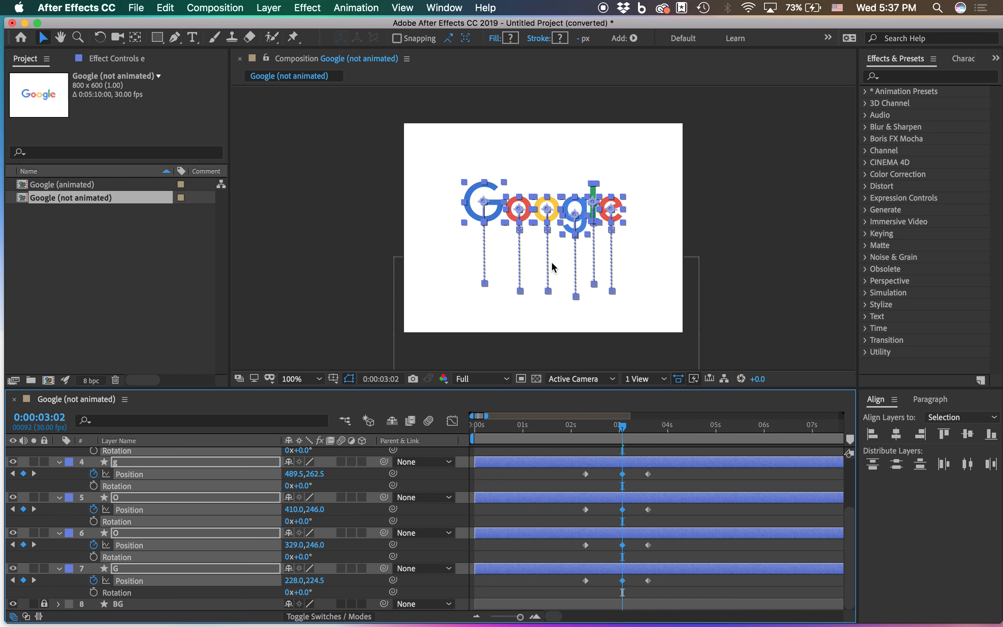
key("Up")
key("shift+Down")
key("shift+Down")
- Nudge the raised letters 20 px sideways at 0:00:03:02 and back to their original horizontal position
key("shift+Right")
key("shift+Right")
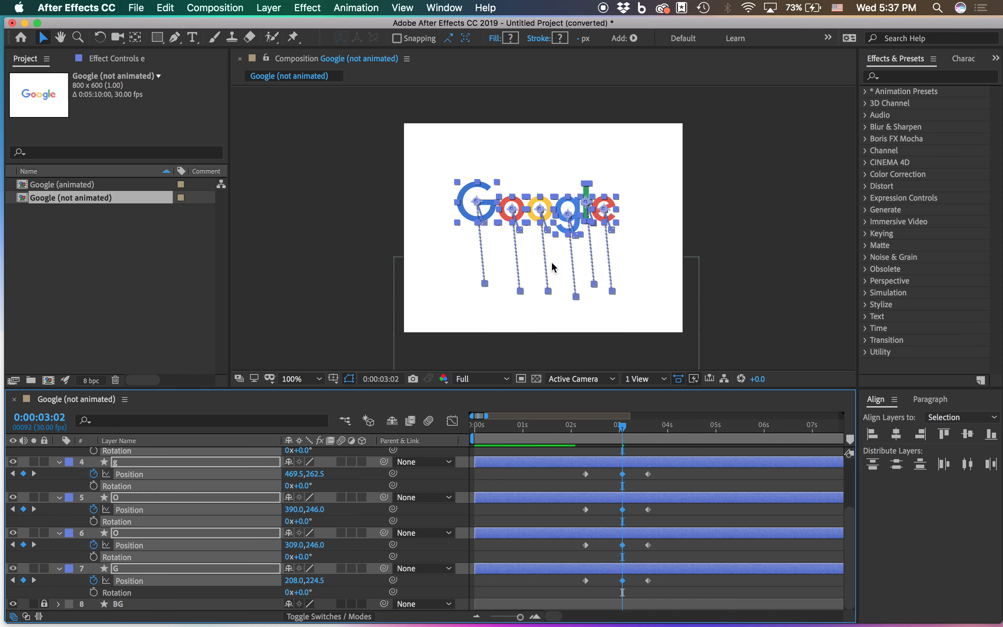
key("shift+Left")
key("shift+Left")
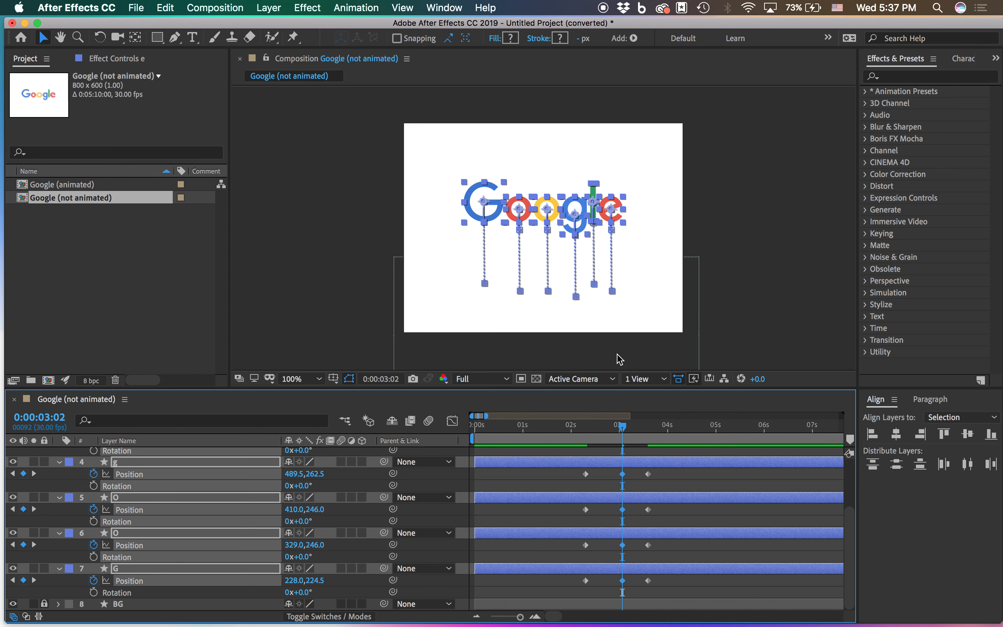
- Play the letters' rise and settling motion from 0:00:02:09 to check the overshoot
left_click(589, 434)
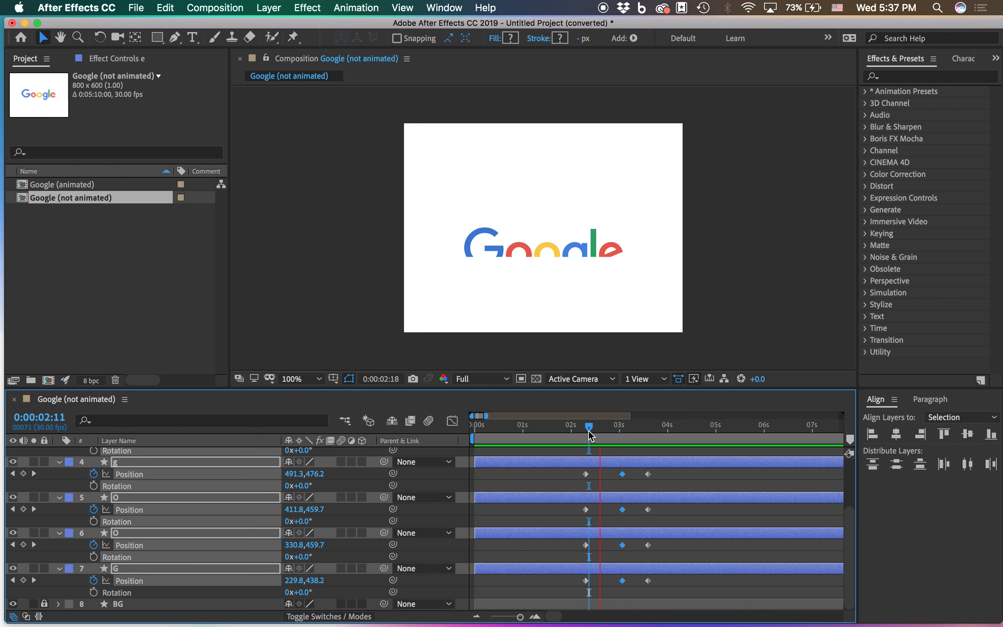
left_click(624, 427)
left_click_drag(624, 427, 586, 433)
key("space")
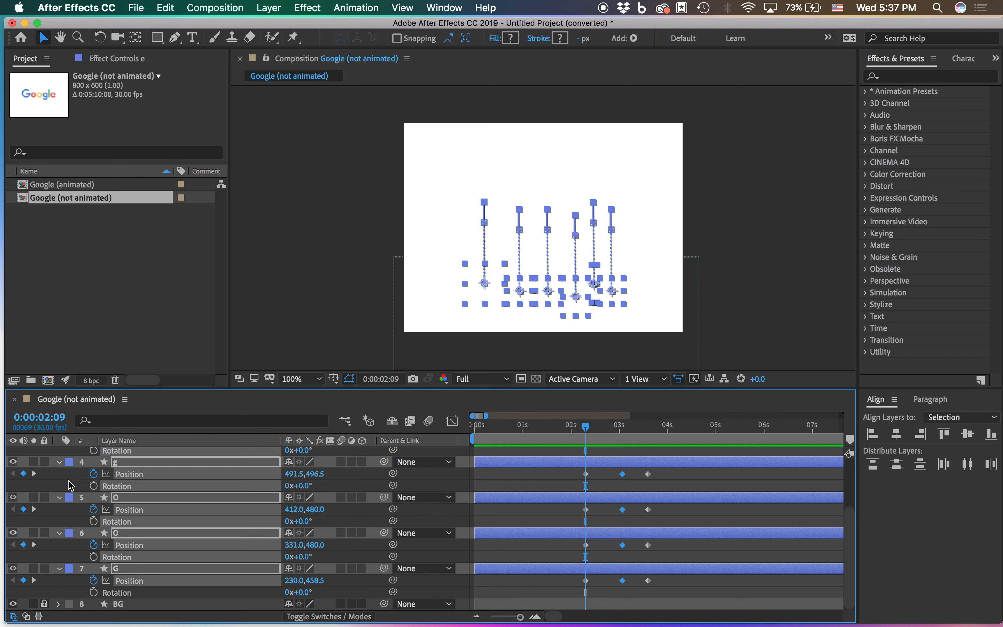
- Expand the letters' full Transform properties and add Rotation keyframes to them at 0:00:02:09 and 0:00:03:02
scroll(70, 485, "up", 3)
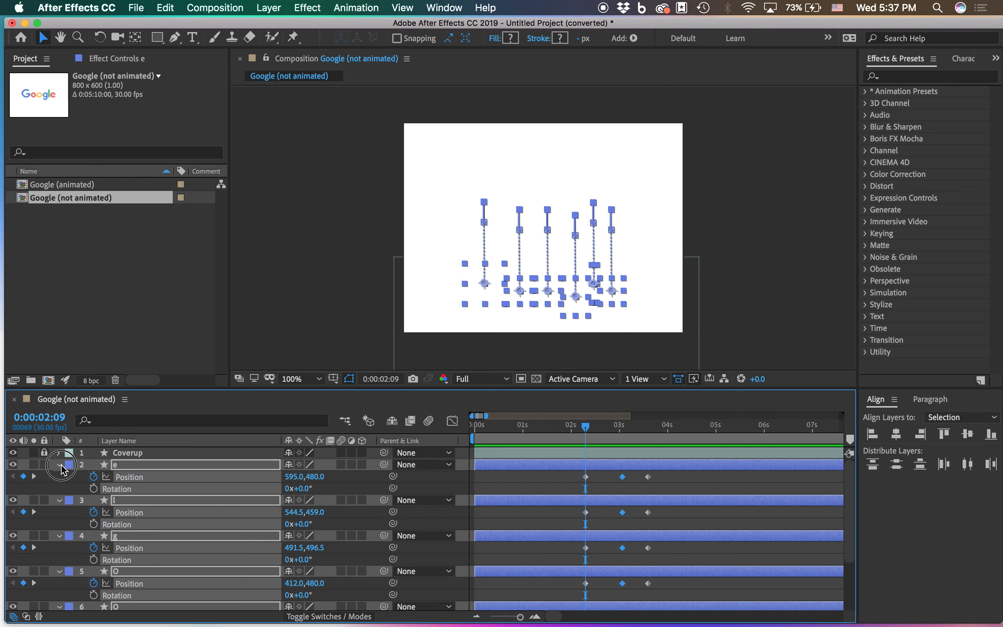
left_click(59, 465)
left_click(59, 464)
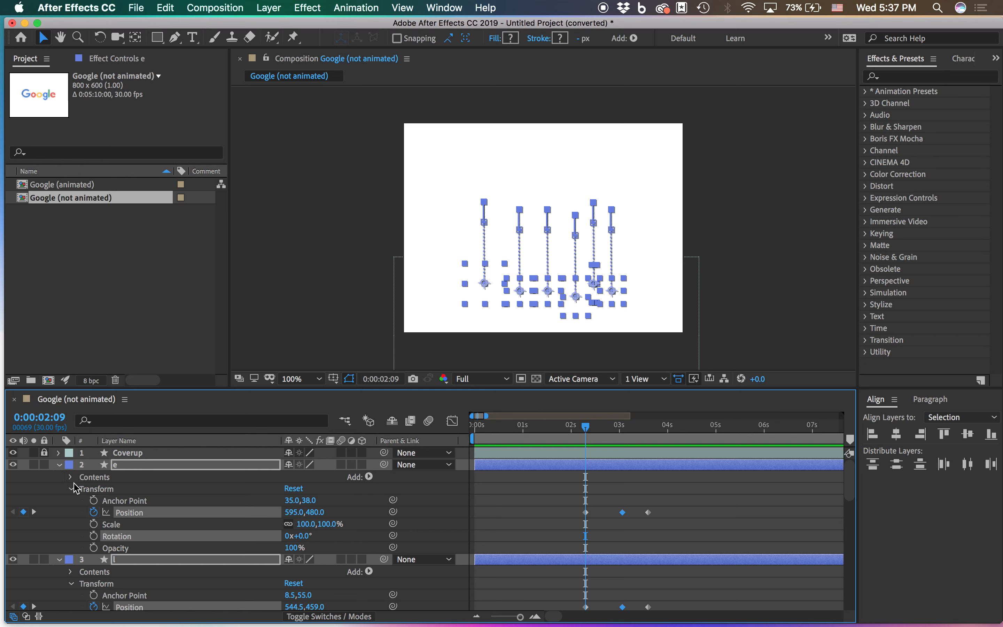
left_click(73, 490)
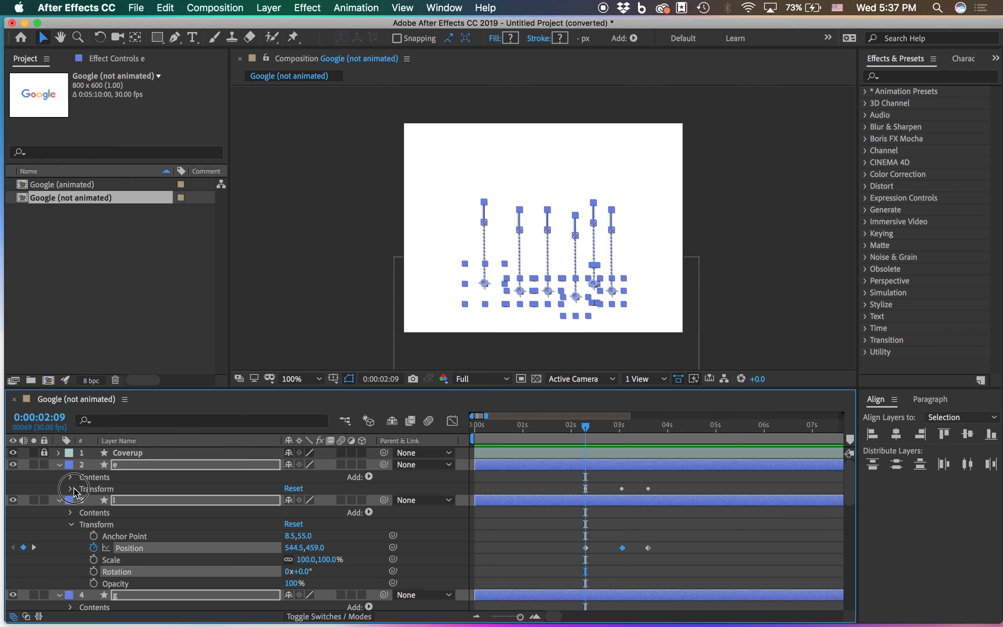
left_click(72, 490)
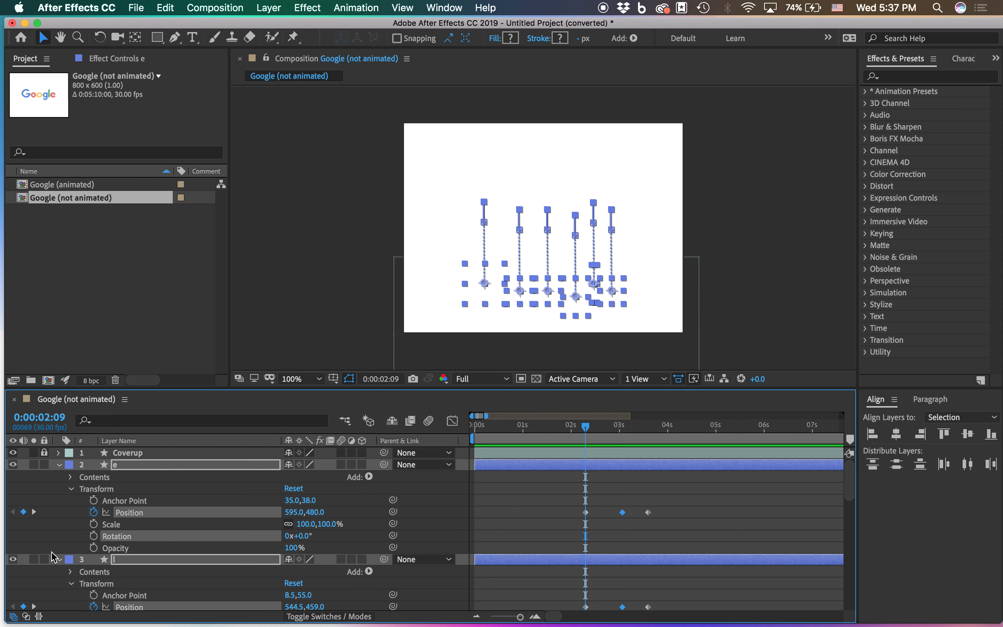
left_click(94, 536)
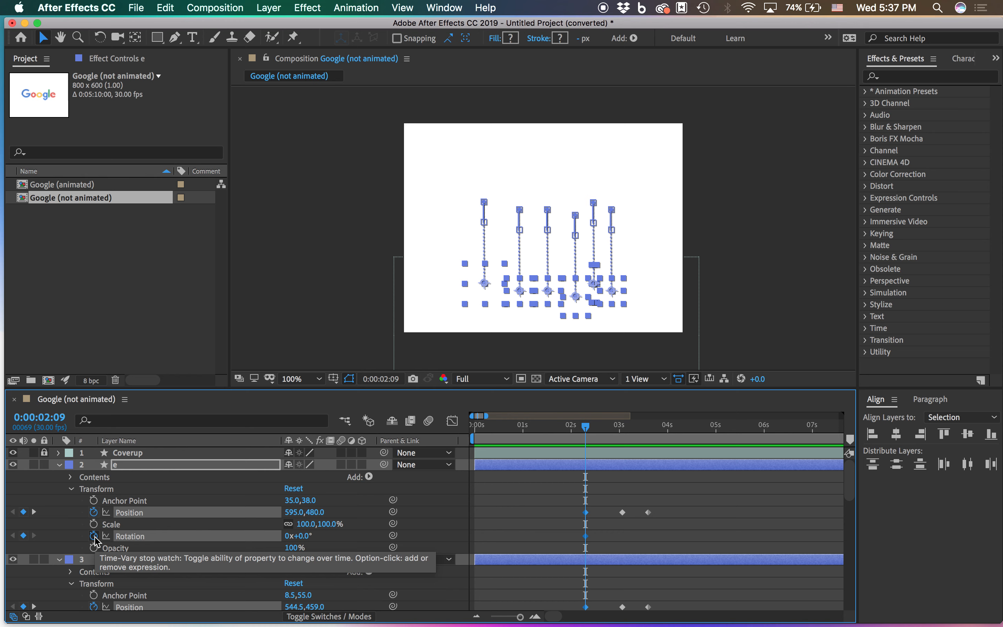
left_click(622, 429)
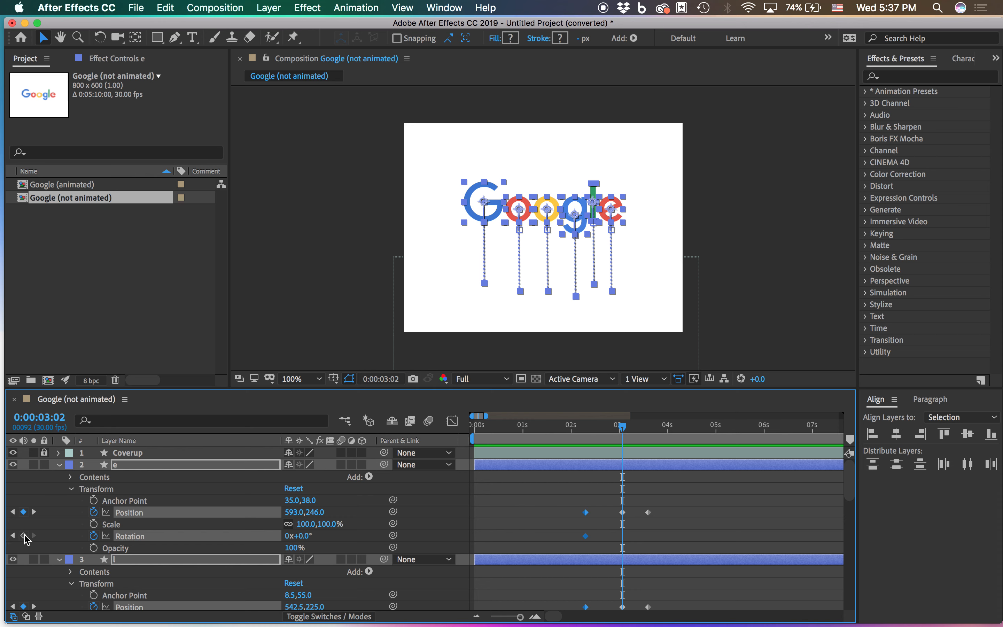
left_click(24, 535)
- Set the selected letters' Rotation to -90° at the 0:00:02:09 keyframe
left_click(622, 430)
mouse_move(595, 434)
left_mouse_down()
mouse_move(617, 436)
mouse_move(577, 434)
mouse_move(622, 427)
mouse_move(588, 429)
mouse_move(619, 442)
mouse_move(586, 435)
mouse_move(620, 433)
mouse_move(586, 443)
left_mouse_up()
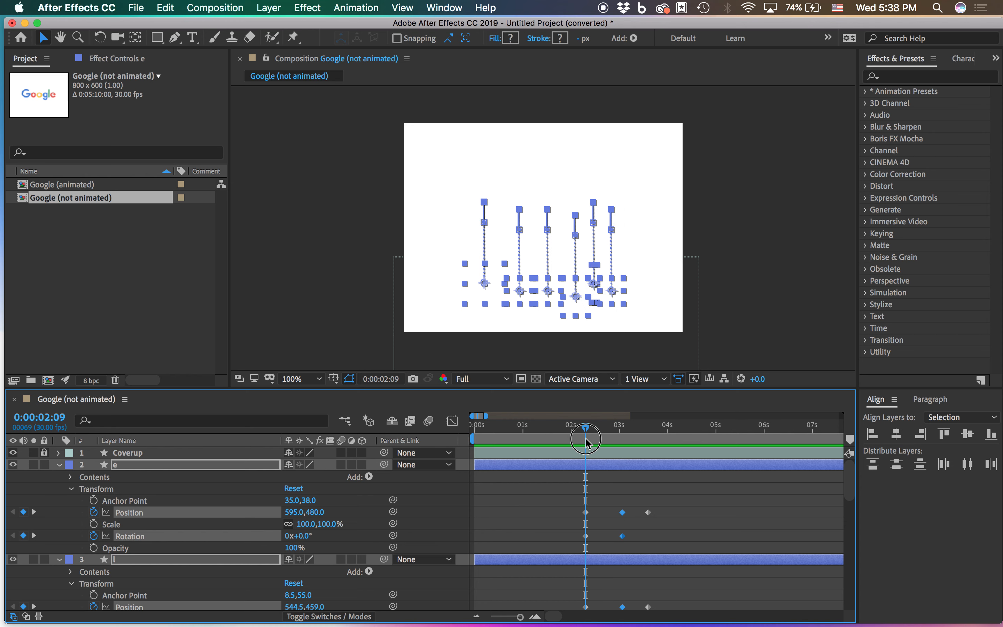
left_click_drag(307, 537, 270, 541)
left_click(302, 535)
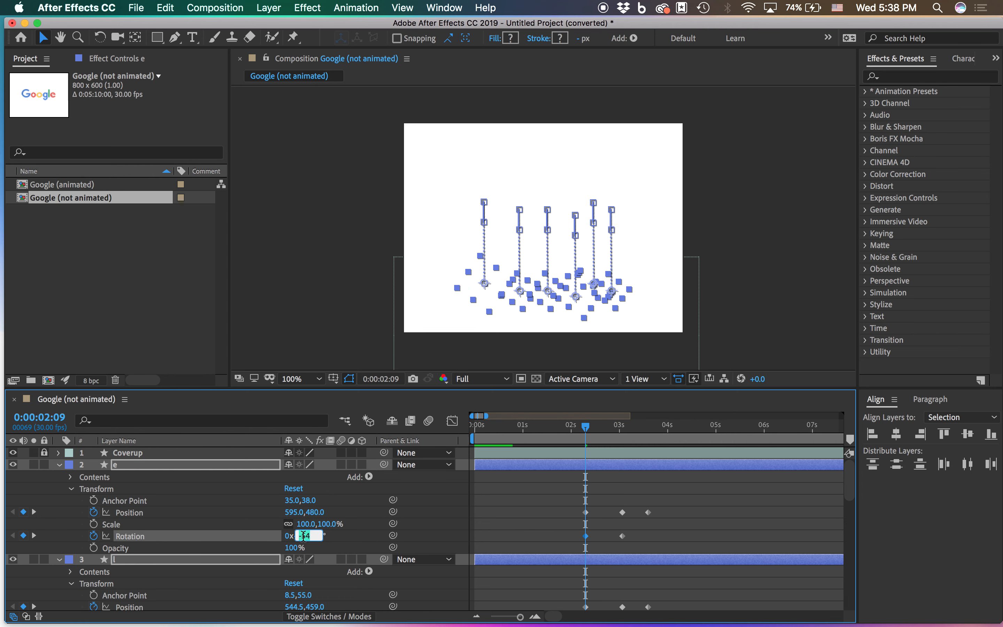
key("Return")
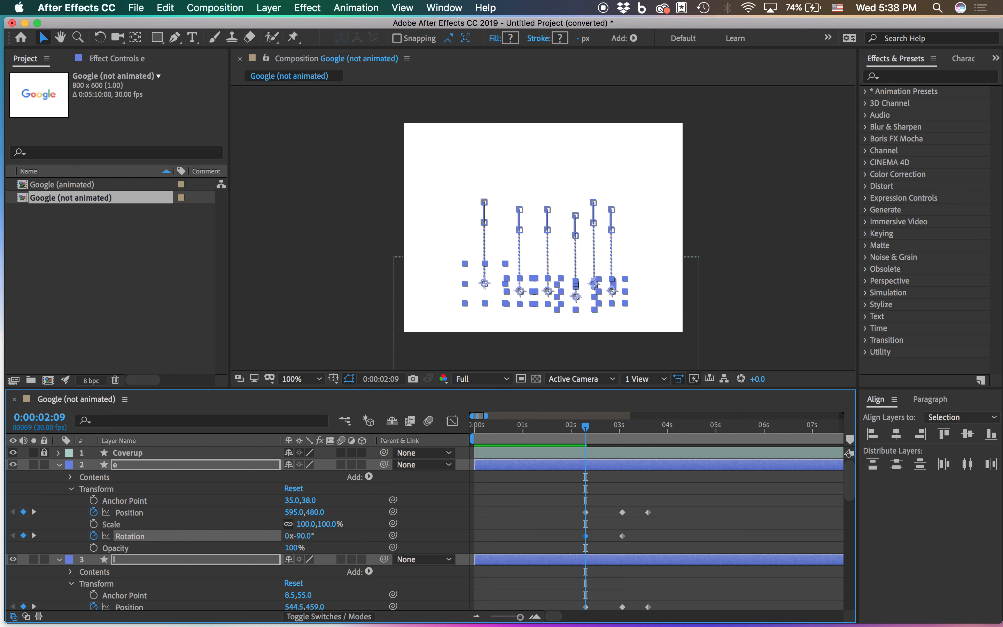
- Deselect the letters and play the animation from 0:00:02:09 to check the added rotation
left_click(518, 531)
key("space")
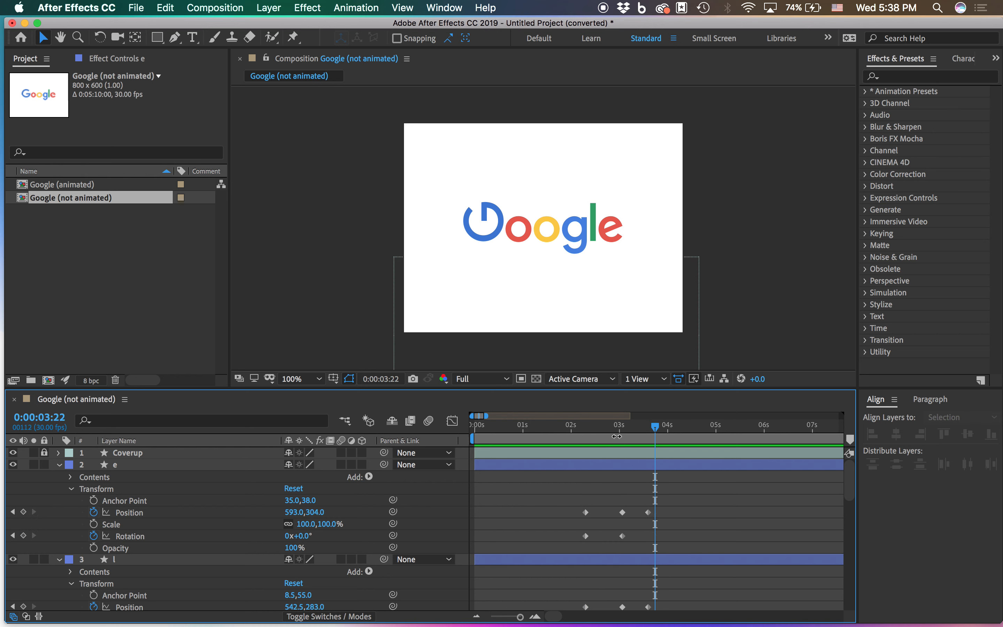
- Replay the letters' rise from 0:00:02:09, stop it, and select the G letter to inspect its Rotation property
left_click_drag(611, 433, 592, 435)
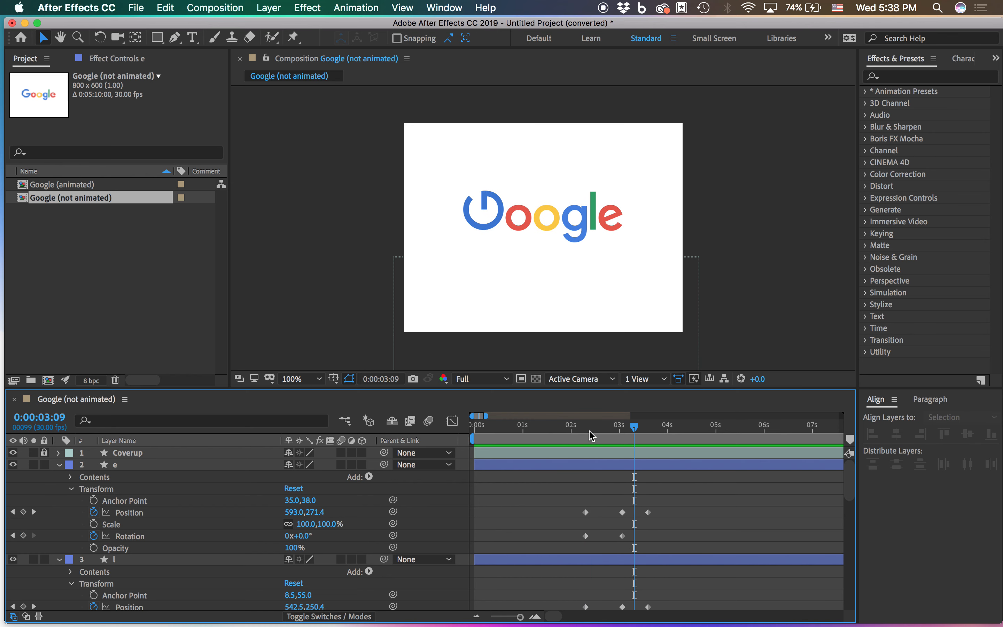
key("space")
key("space")
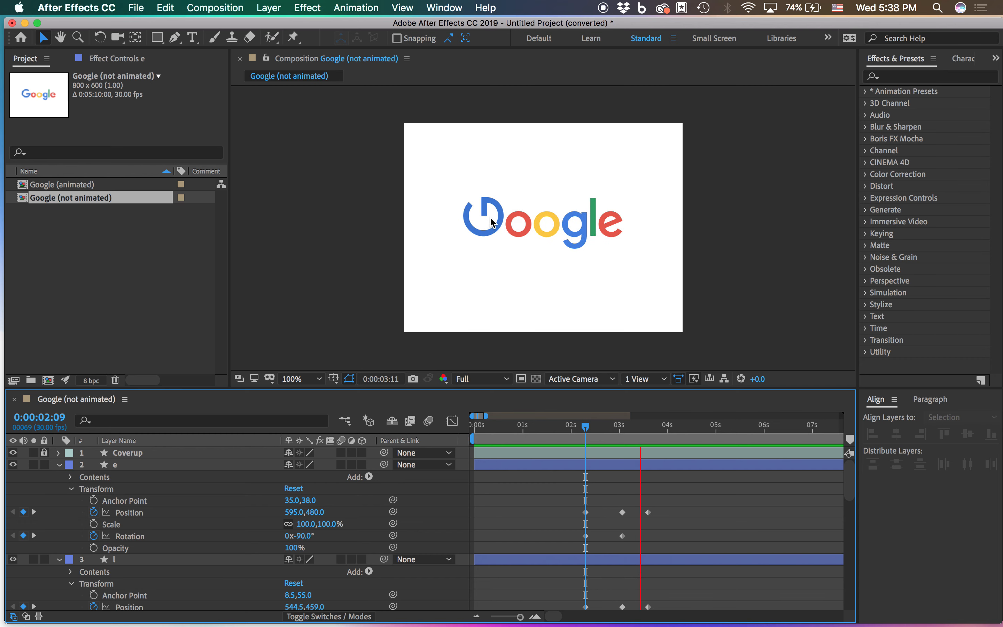
left_click(482, 234)
scroll(638, 534, "down", 10)
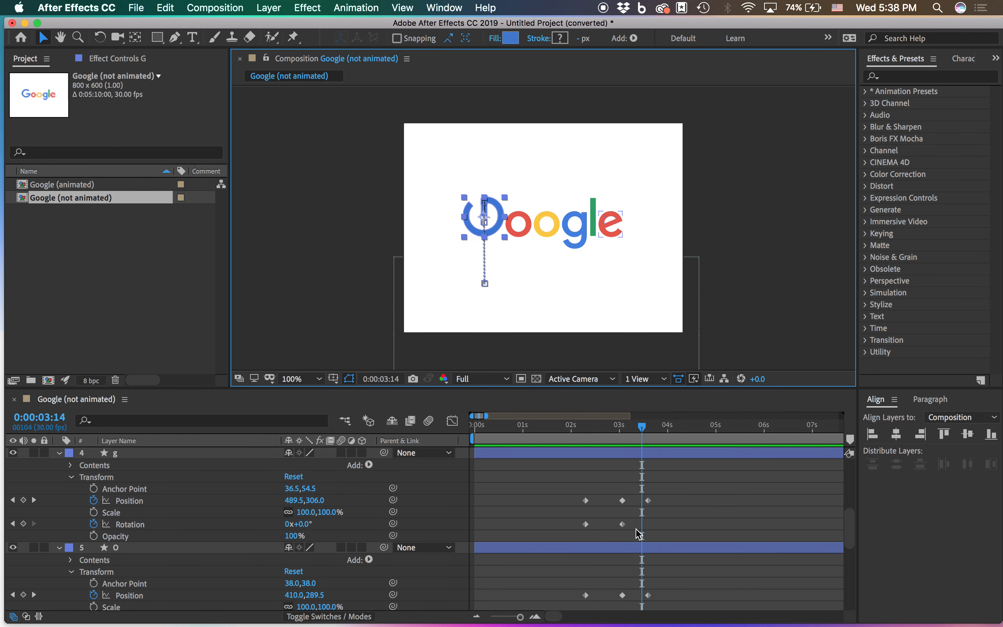
scroll(639, 535, "down", 5)
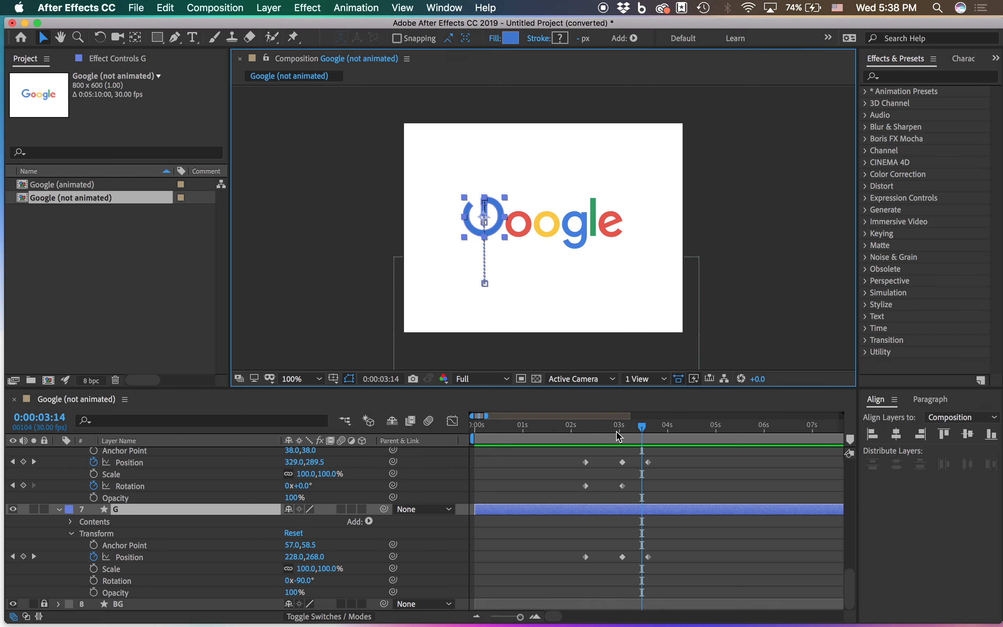
- Step between 0:00:03:02 and 0:00:02:09 and play the motion to compare the G's rotation with the other letters
mouse_move(622, 423)
left_mouse_down()
mouse_move(586, 427)
mouse_move(626, 429)
left_mouse_up()
key("space")
left_click(586, 426)
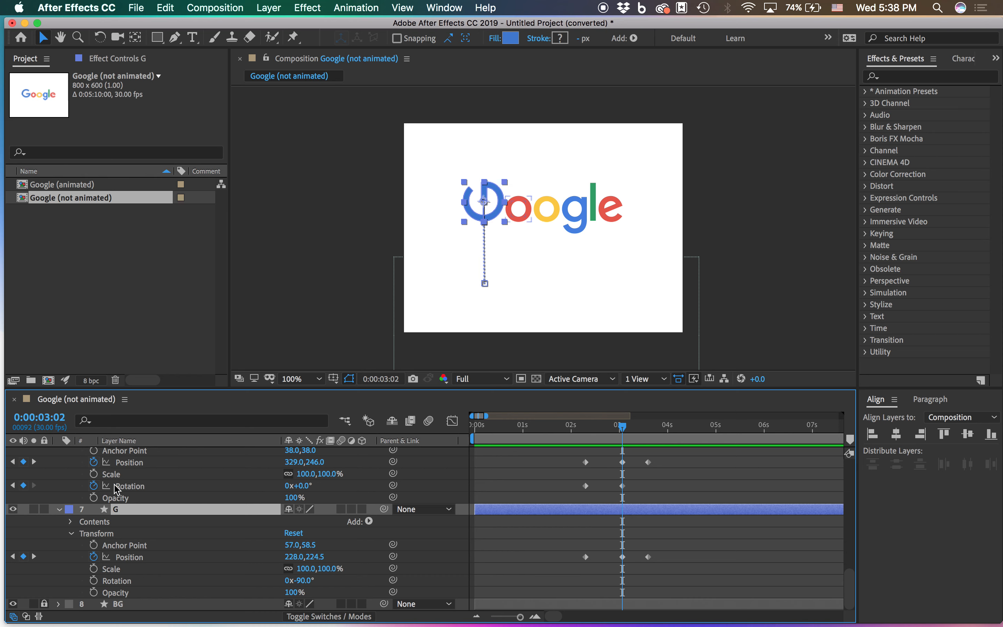
left_click(585, 429)
key("space")
key("space")
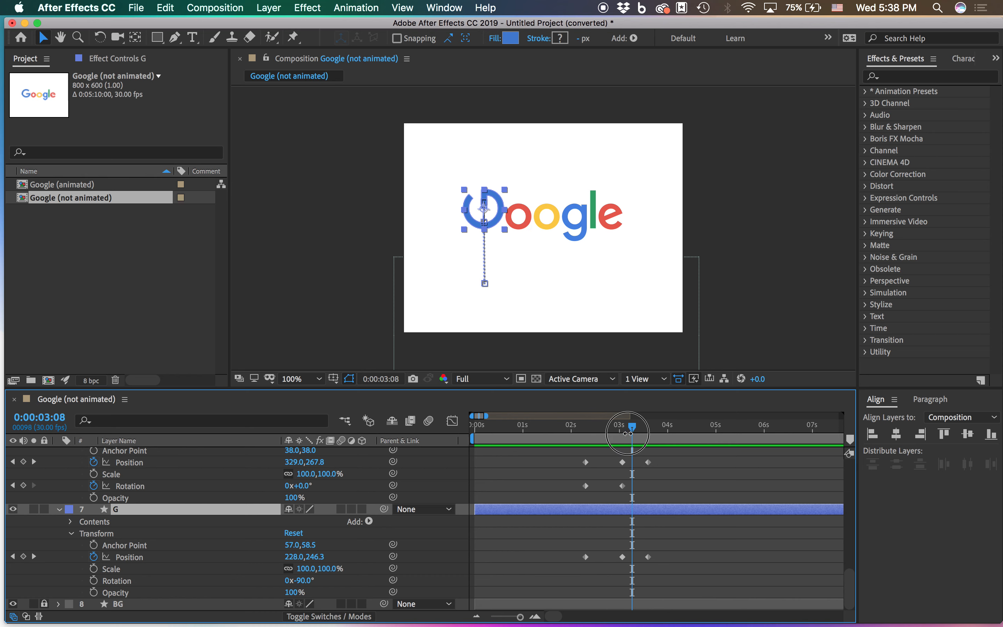
left_click_drag(630, 430, 623, 427)
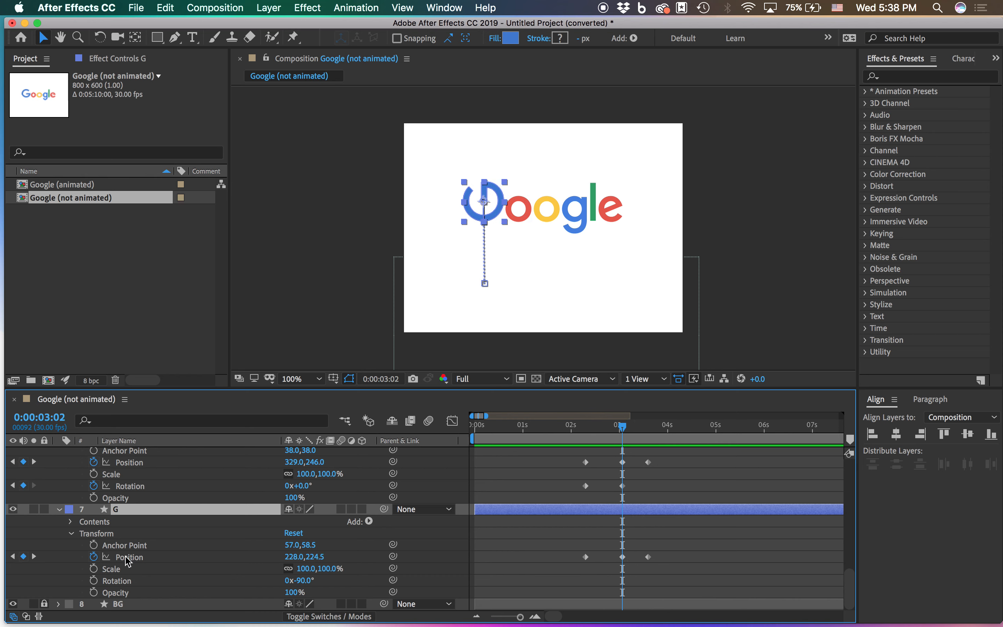
left_click(94, 580)
left_click(585, 427)
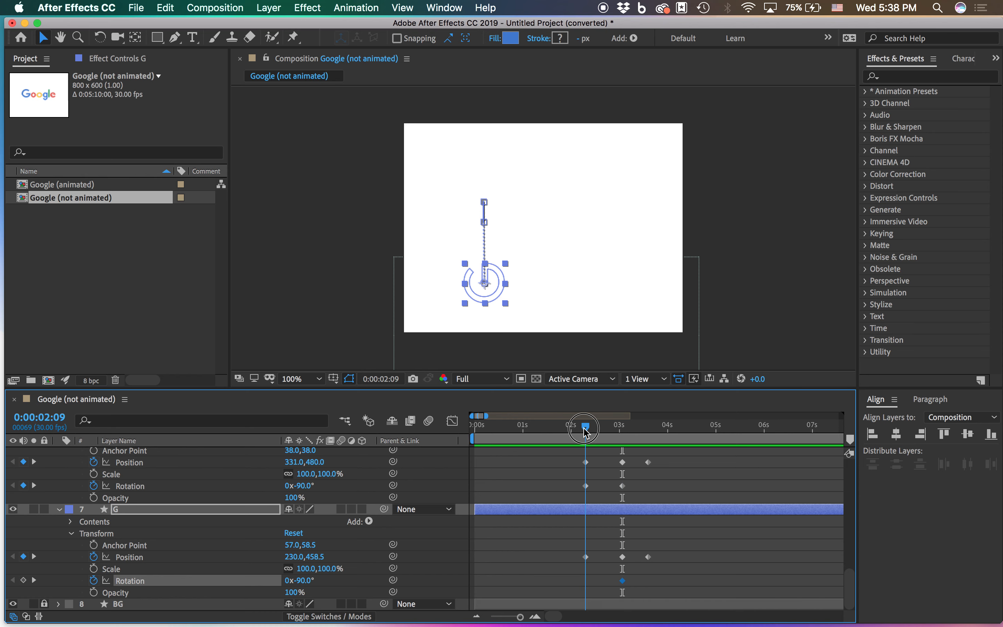
key("super+z")
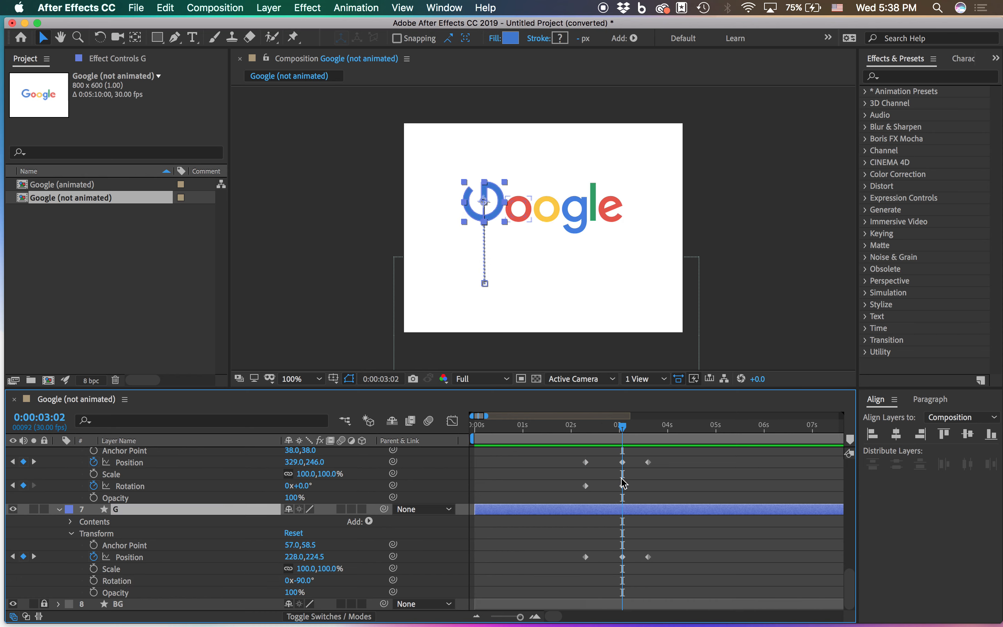
- Copy both Rotation keyframes of the red O layer and paste them onto the G layer at 0:00:02:09
left_click_drag(634, 485, 569, 493)
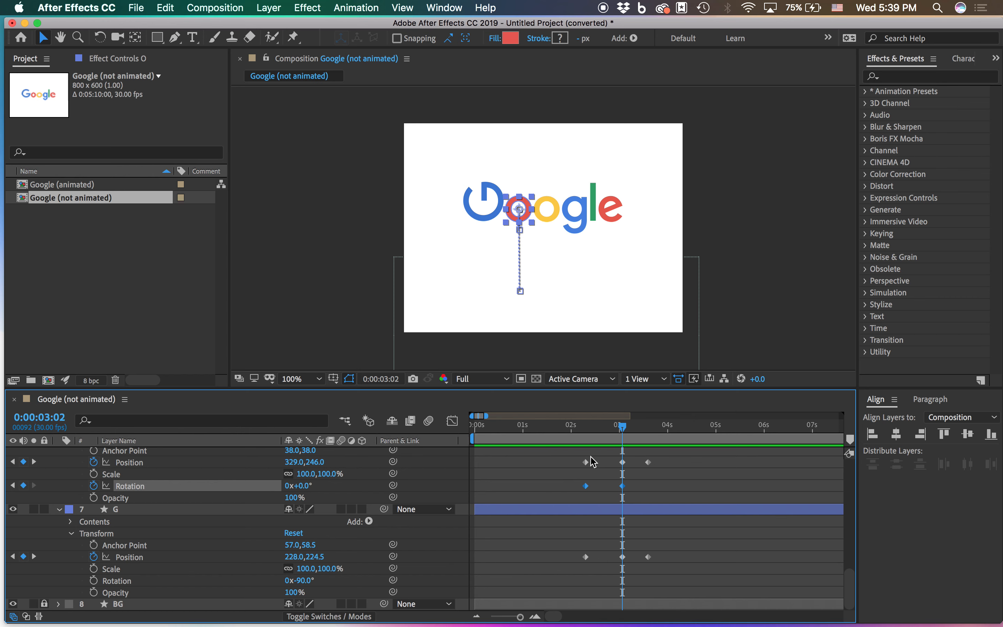
left_click(584, 431)
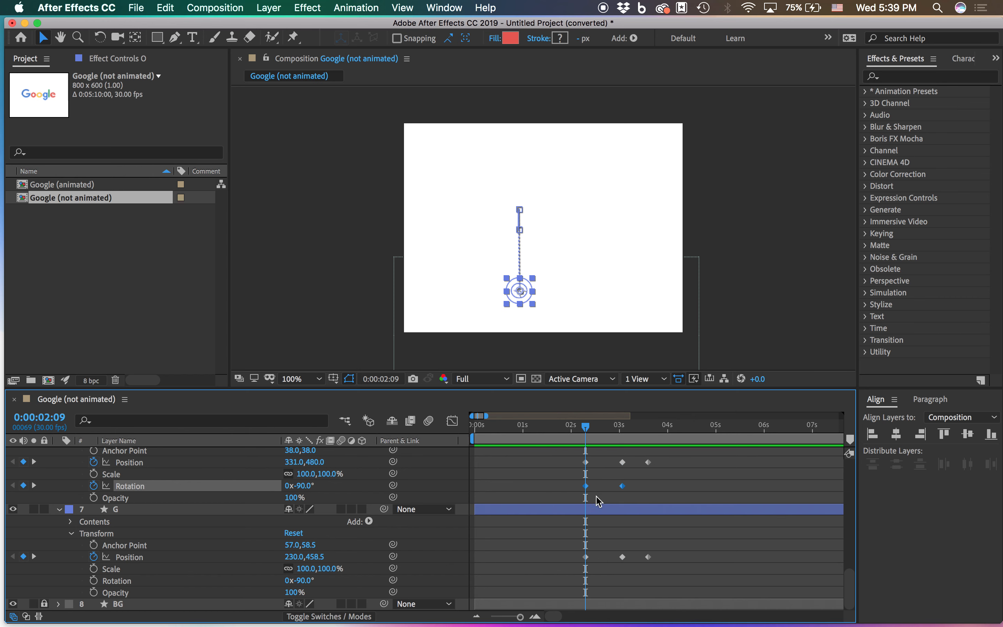
left_click(594, 511)
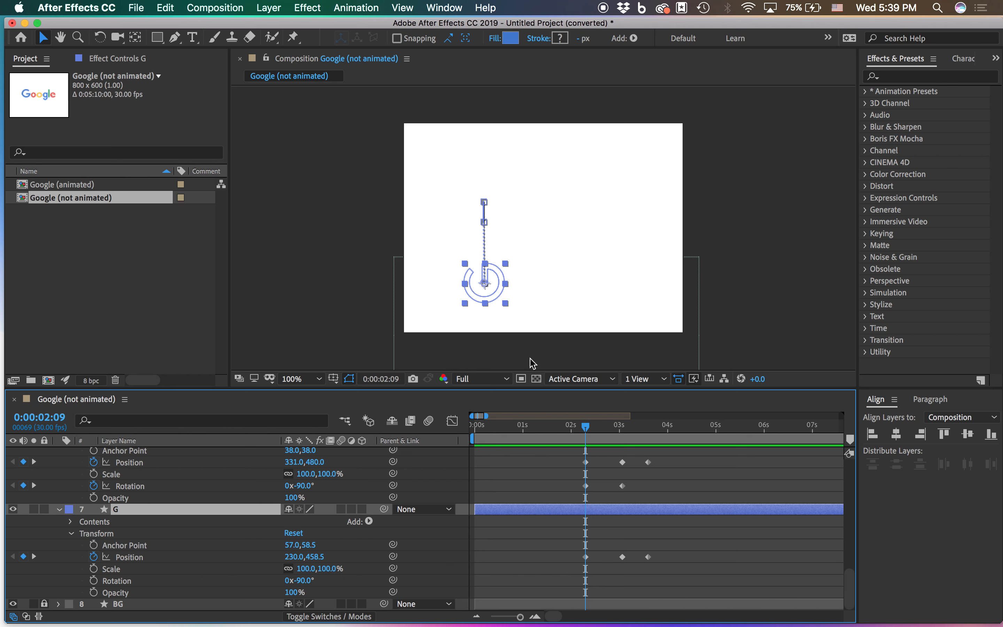
left_click_drag(634, 500, 564, 471)
key("super+c")
left_click(596, 513)
key("super+v")
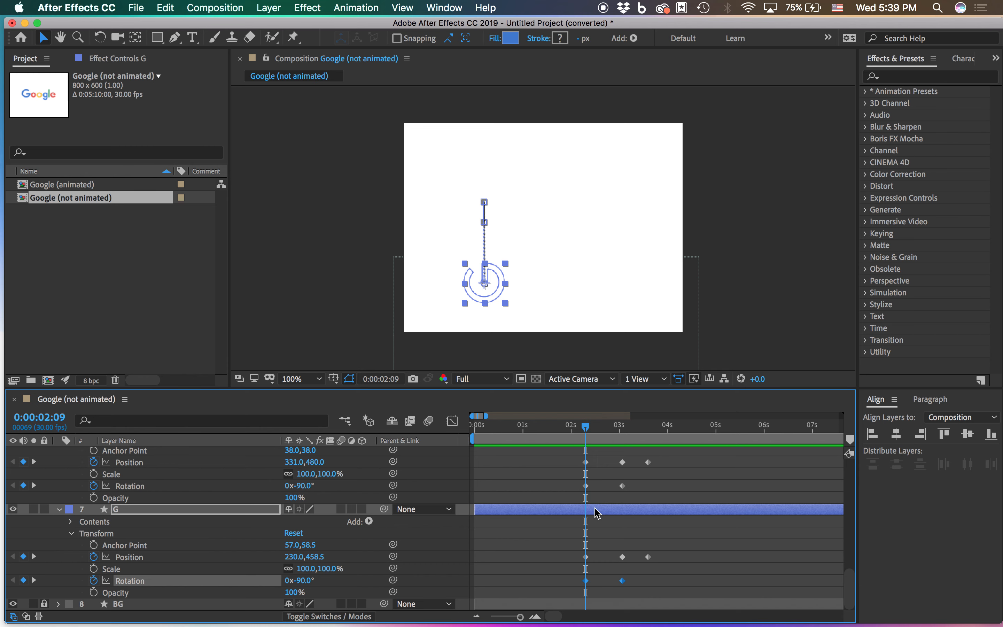
scroll(595, 513, "up", 2)
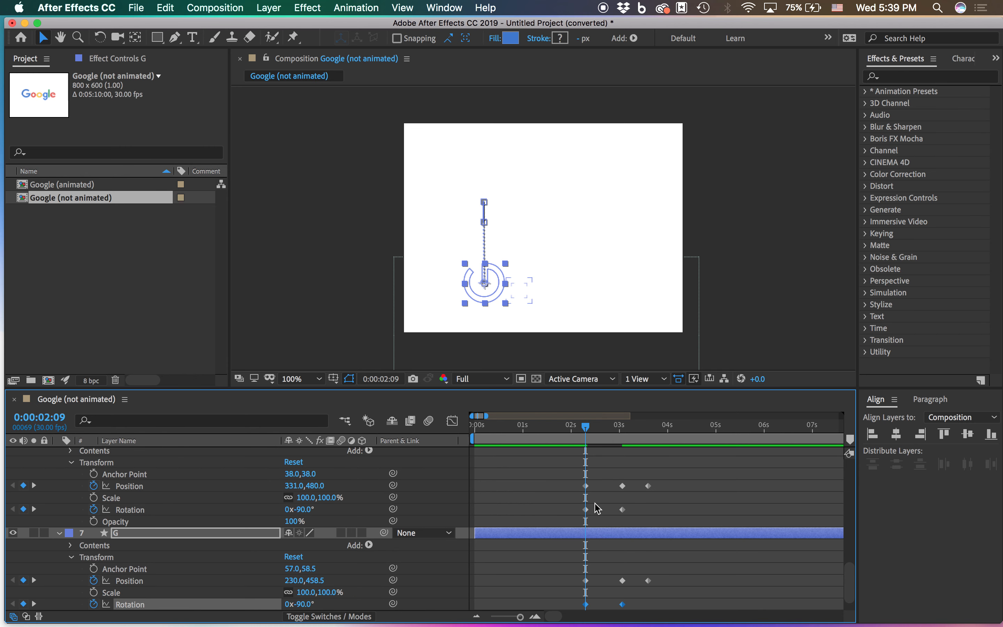
mouse_move(574, 509)
left_mouse_down()
mouse_move(645, 501)
mouse_move(576, 481)
left_mouse_up()
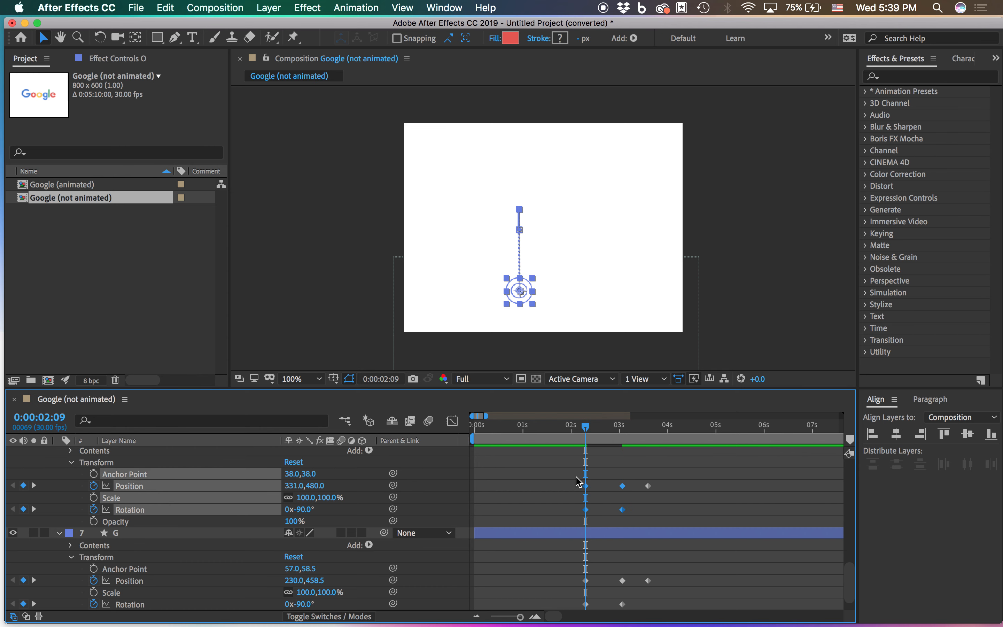
key("Return")
left_click(574, 509)
left_click(577, 487)
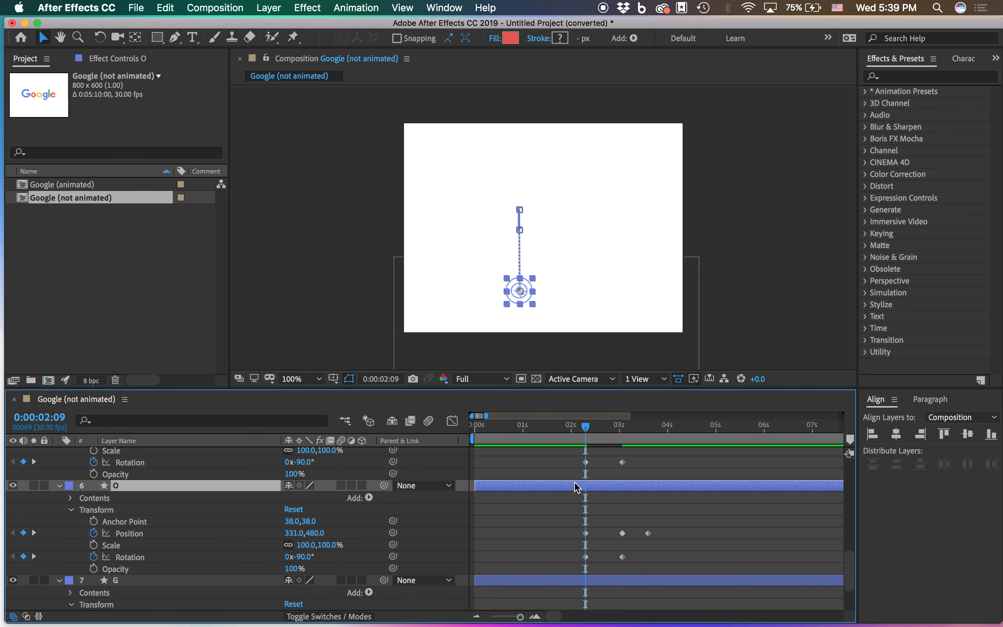
key("super+d")
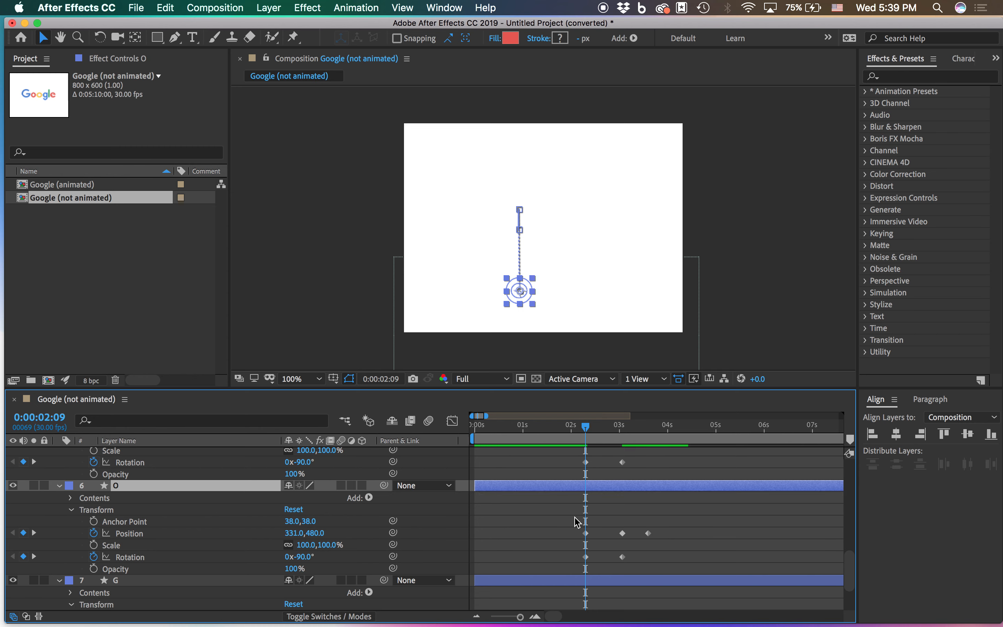
key("super+z")
mouse_move(639, 525)
left_mouse_down()
mouse_move(630, 534)
mouse_move(574, 538)
left_mouse_up()
scroll(573, 537, "down", 2)
left_click(573, 516)
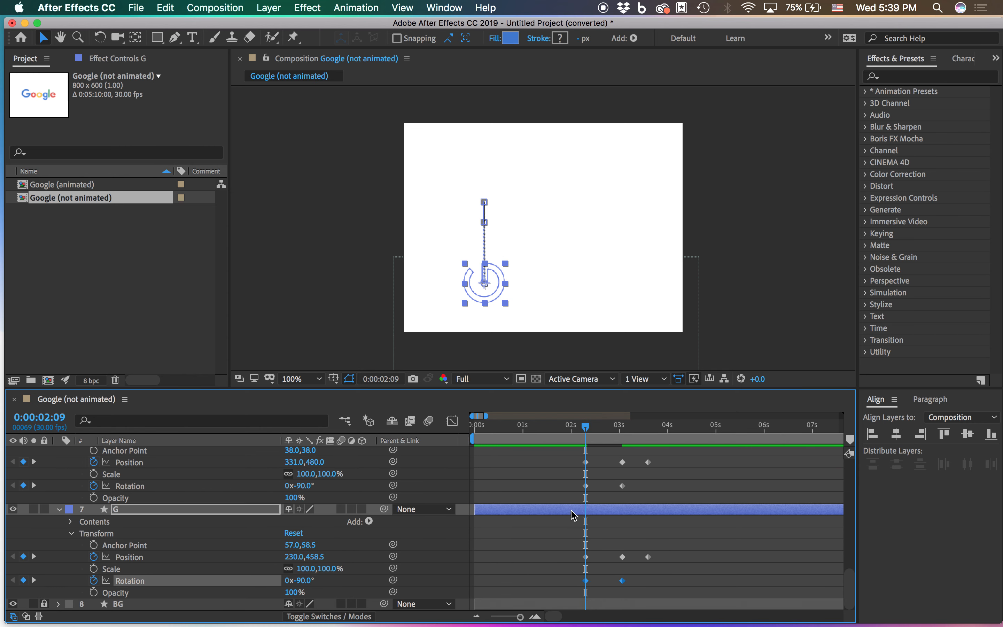
- Deselect the G layer and play the animation from 0:00:02:09 several times to check that all letters rotate together
left_click(571, 501)
key("space")
key("space")
left_click(586, 431)
key("space")
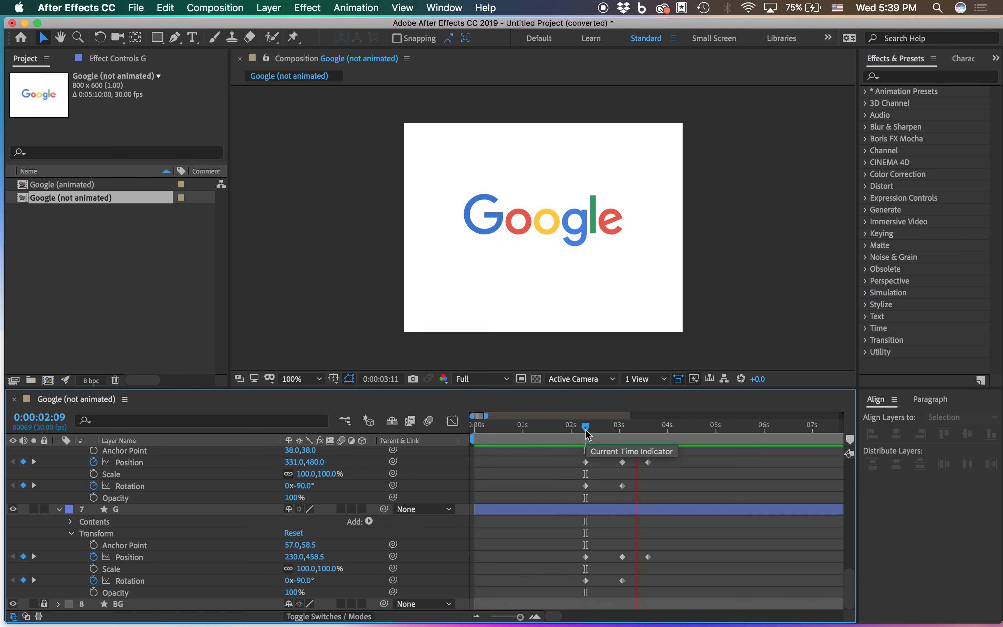
key("space")
key("space")
left_click(586, 432)
key("space")
key("space")
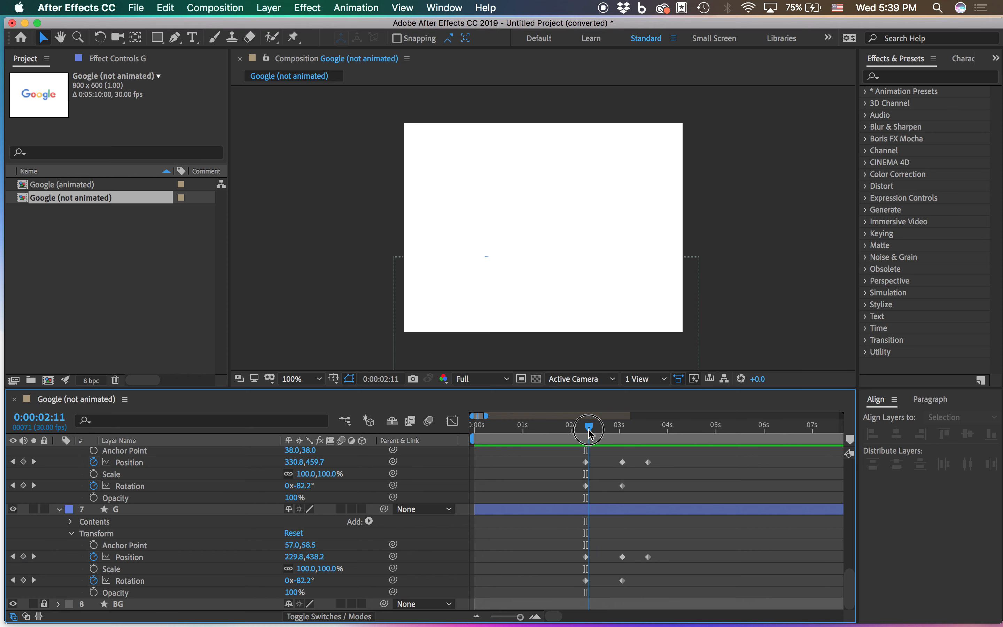
key("space")
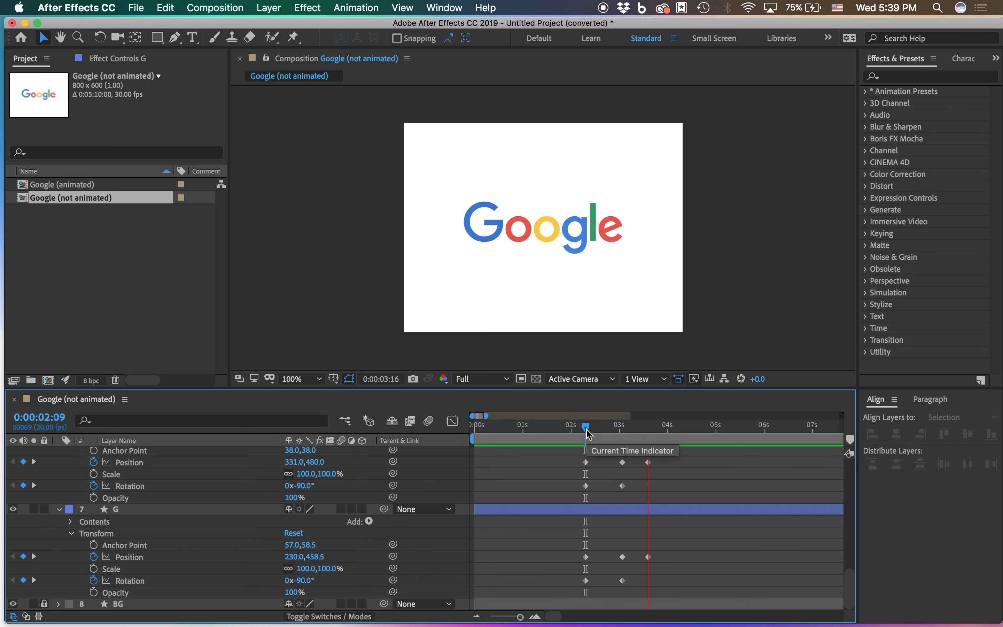
key("space")
key("space")
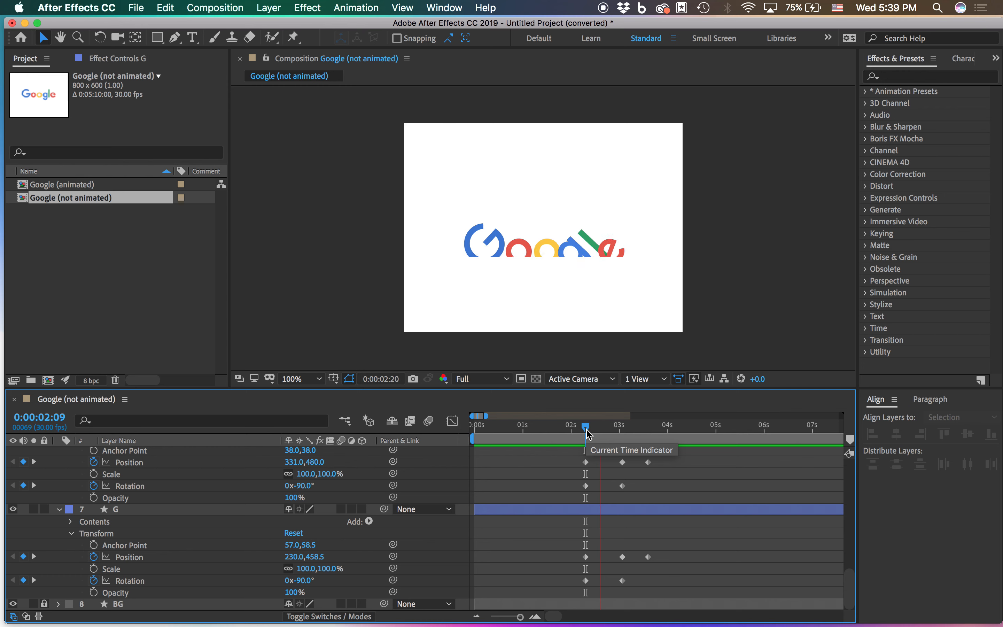